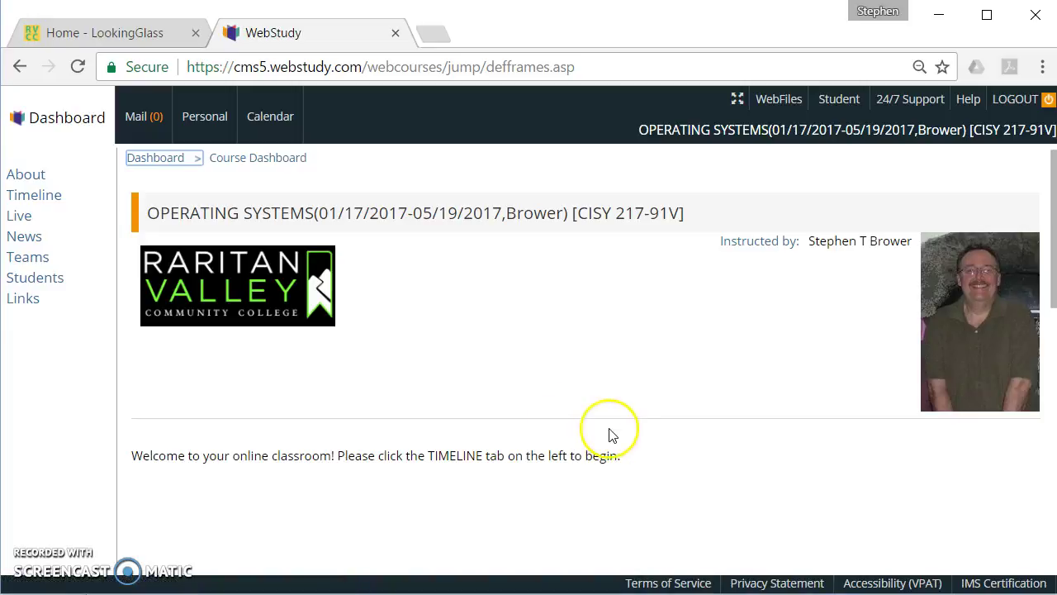
Open the course Timeline and collapse all of its weekly sessions
left_click(42, 204)
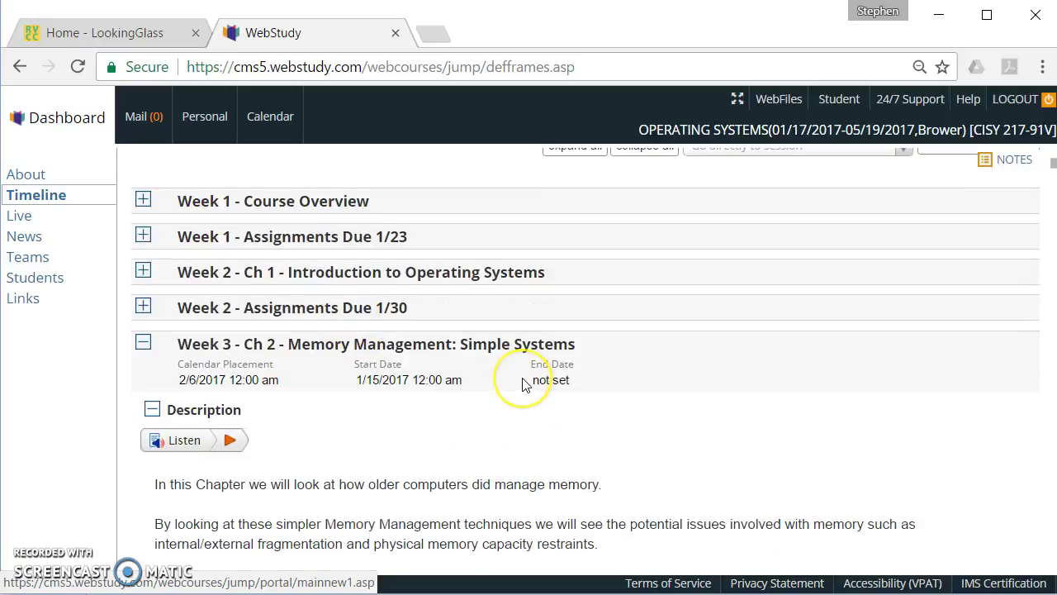
left_click(143, 342)
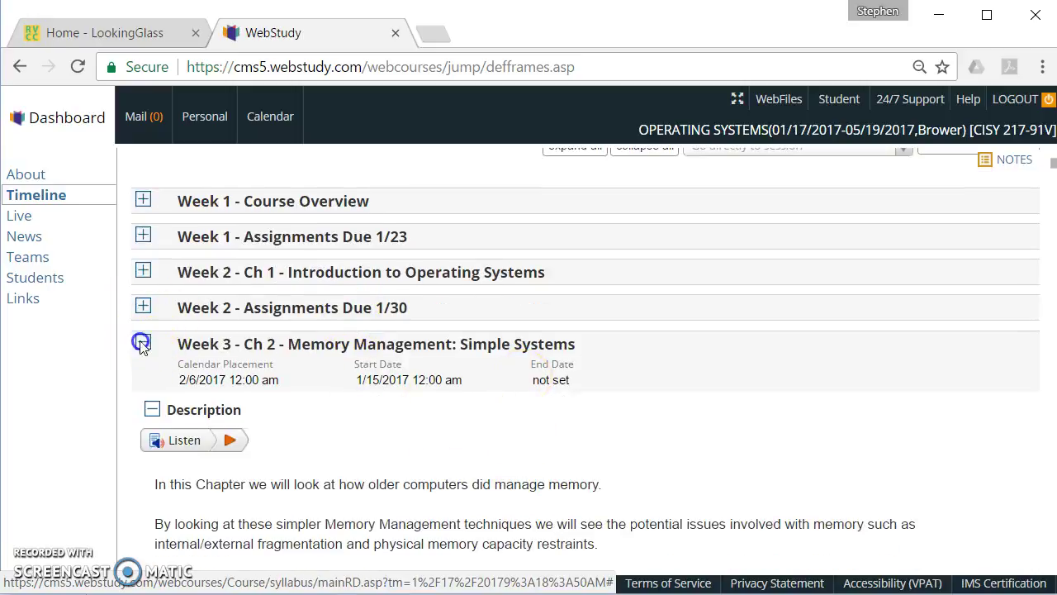
scroll(441, 417, "down", 2)
left_click(143, 275)
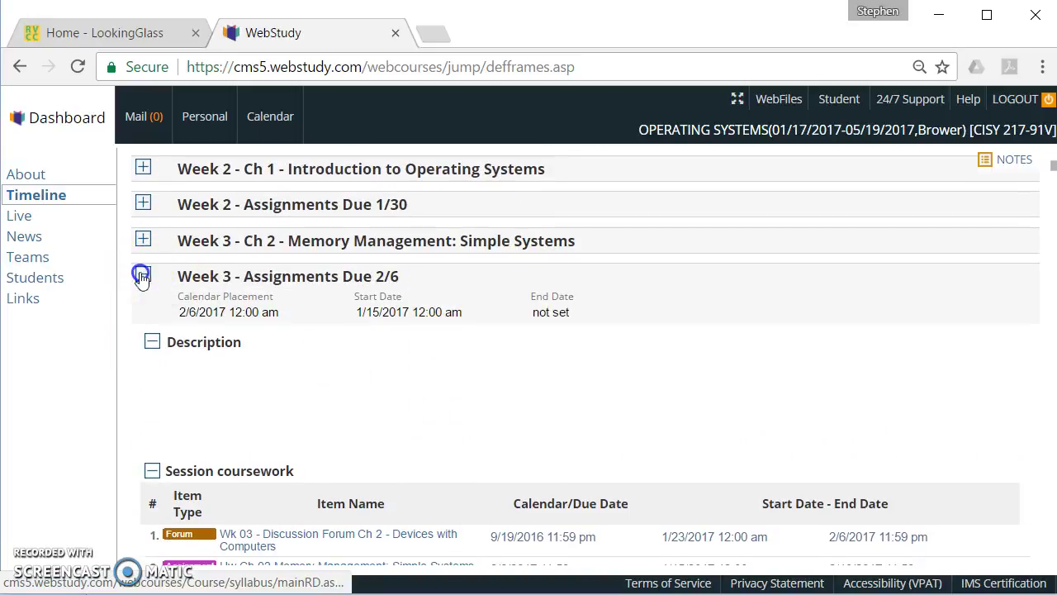
scroll(702, 330, "up", 5)
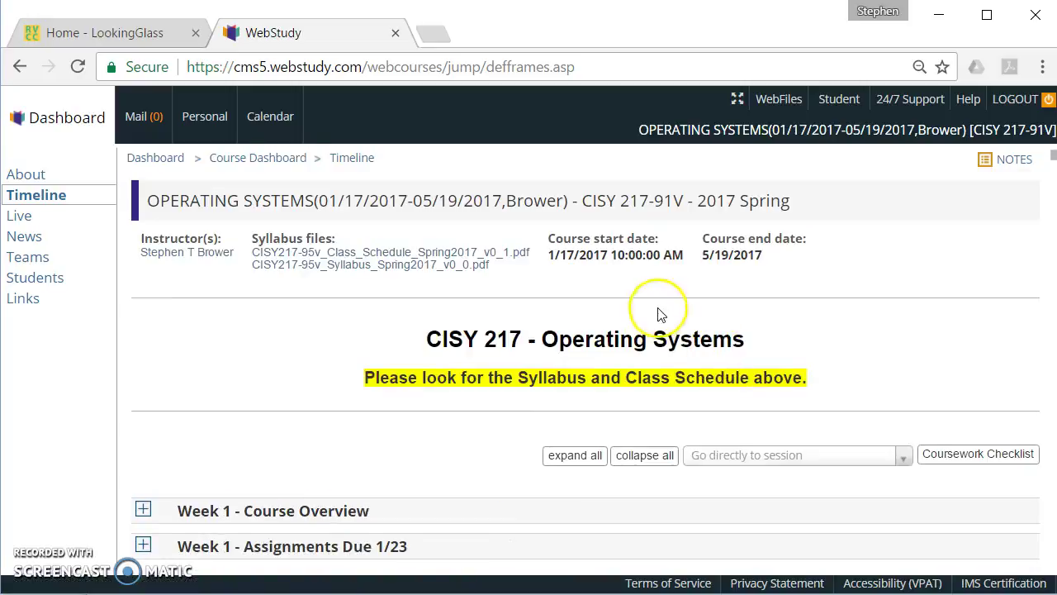
left_click(648, 455)
Look through the list of weekly sessions and review Week 1's Course Overview and Assignments Due 1/23
scroll(654, 397, "down", 5)
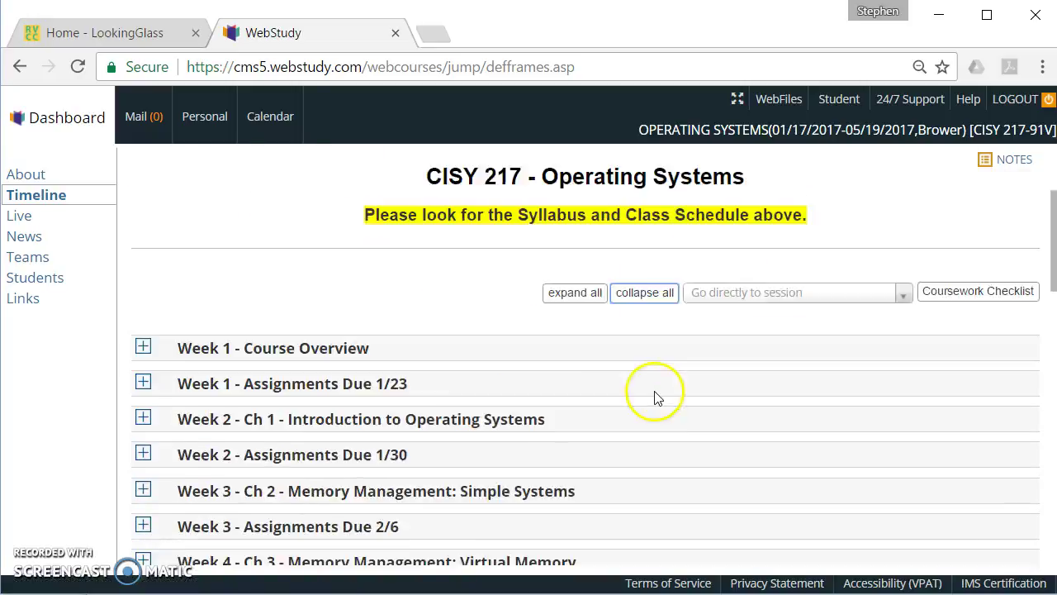
scroll(658, 396, "down", 5)
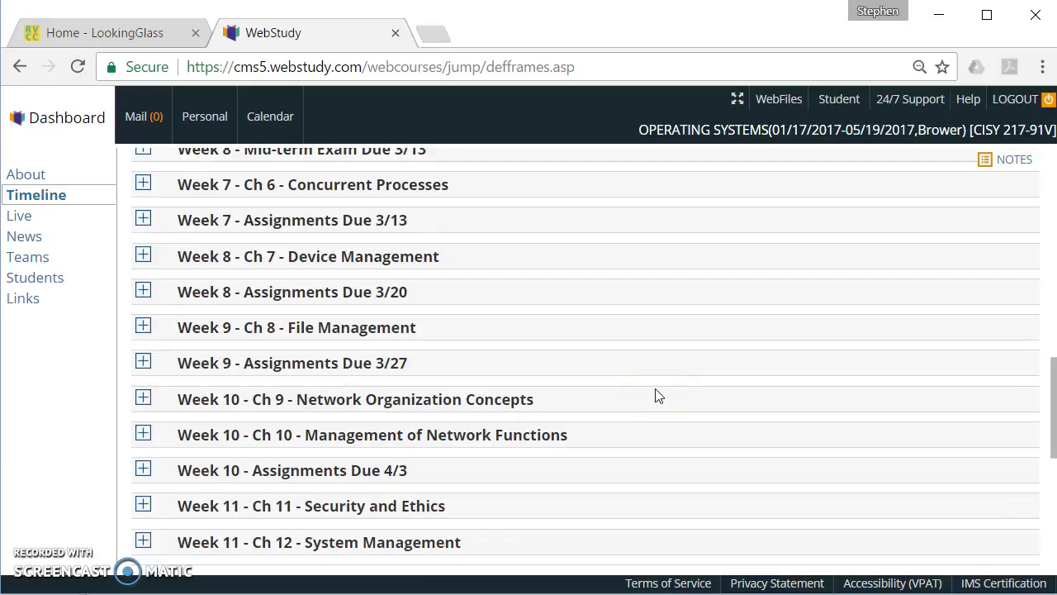
scroll(659, 396, "down", 4)
scroll(658, 393, "up", 5)
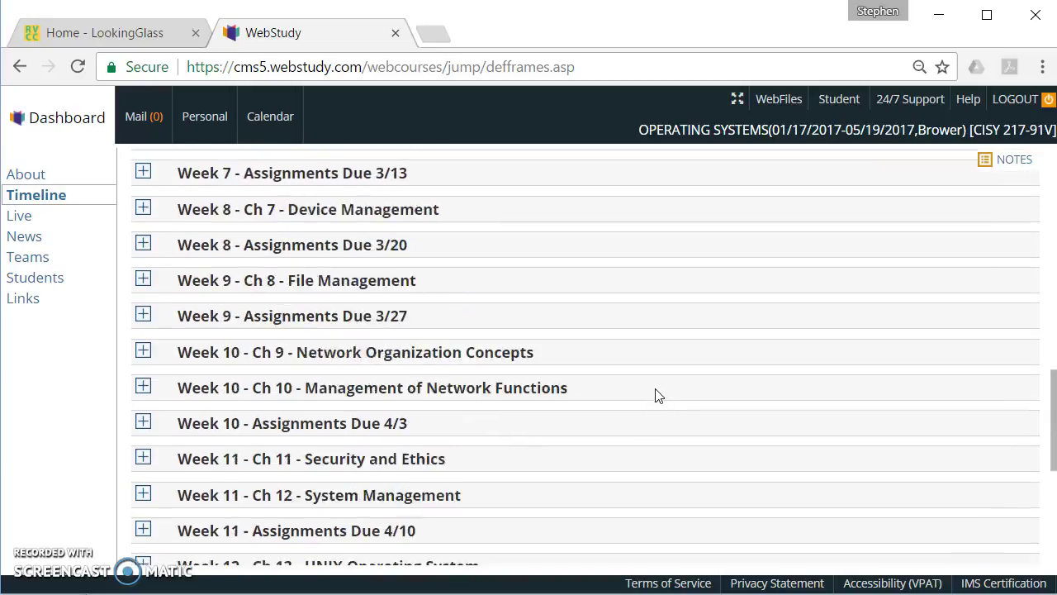
scroll(653, 392, "up", 8)
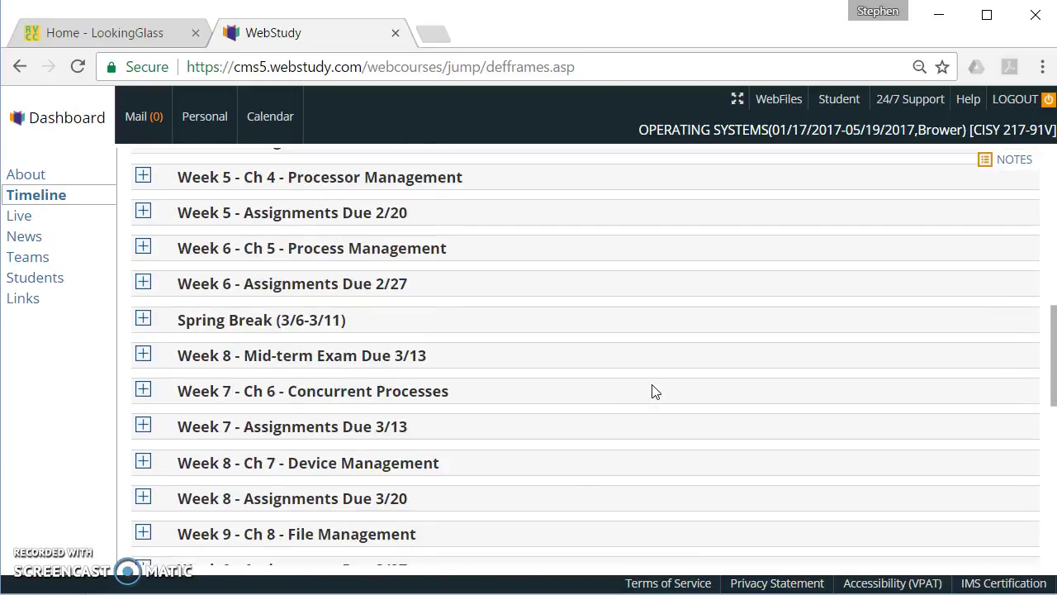
scroll(443, 356, "down", 3)
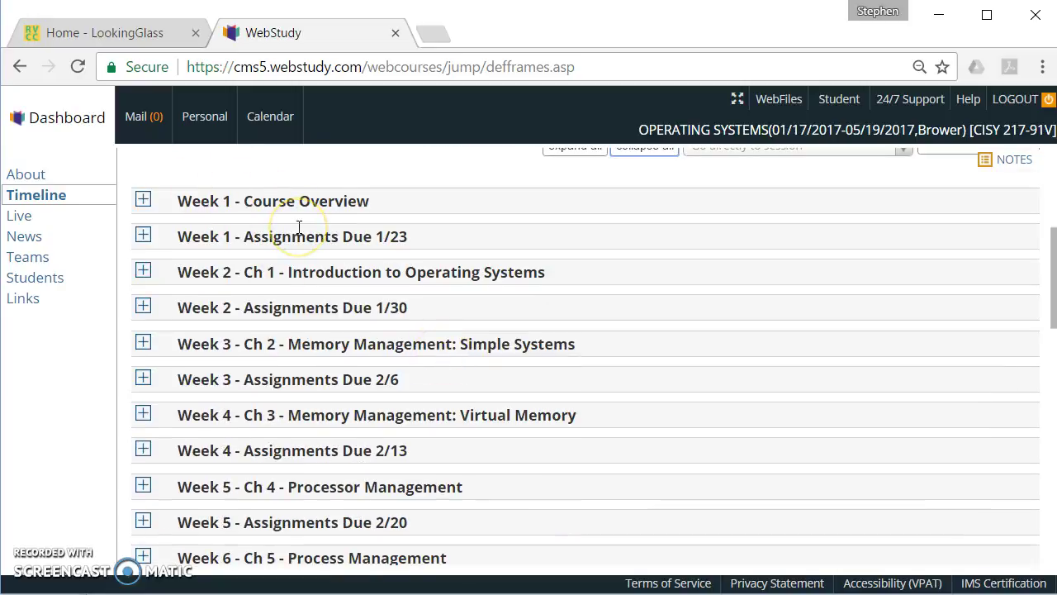
left_click(143, 199)
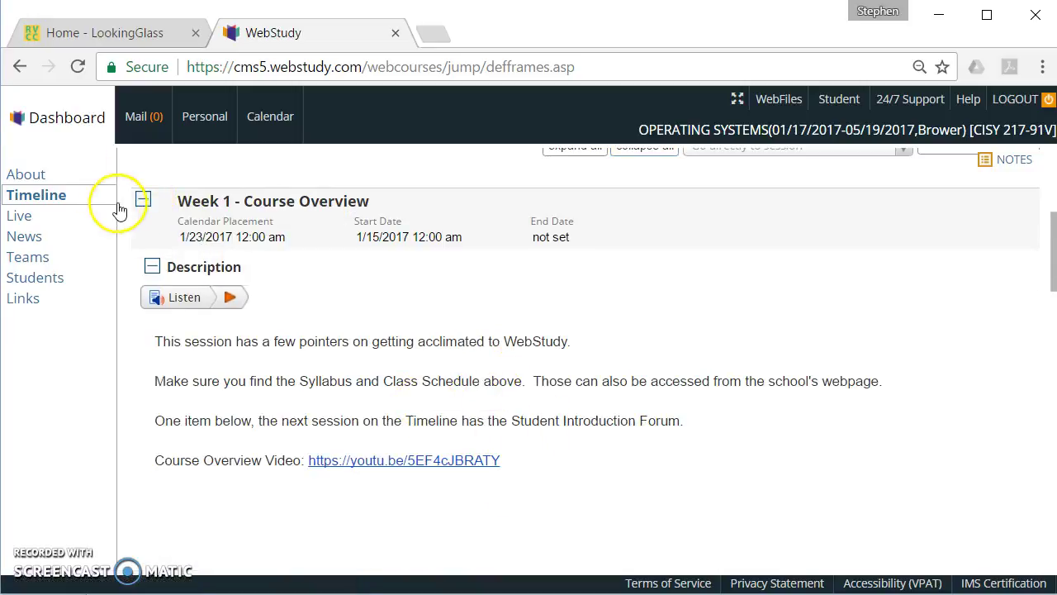
left_click(141, 204)
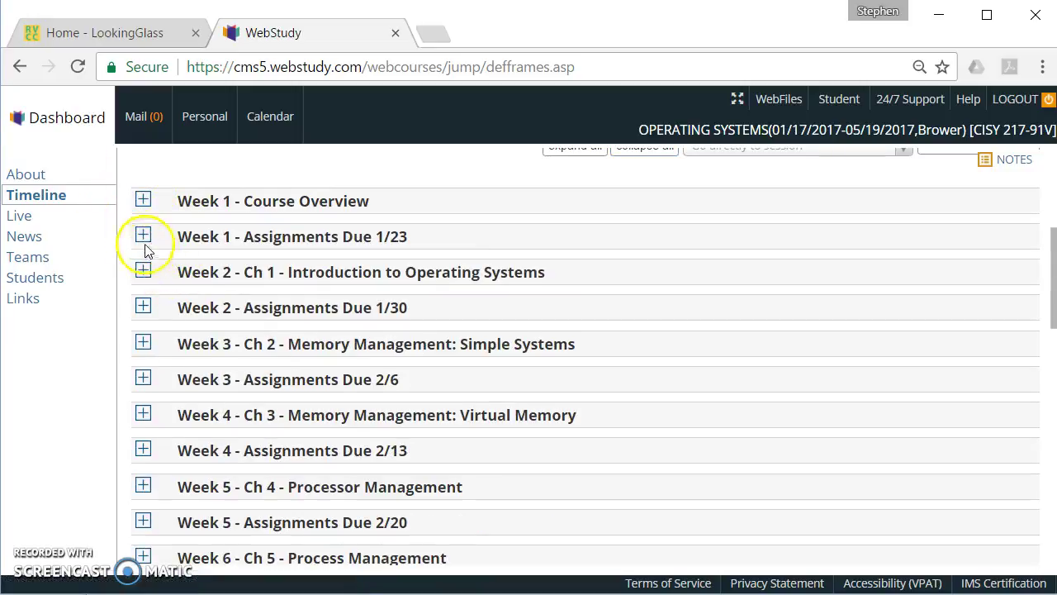
left_click(142, 236)
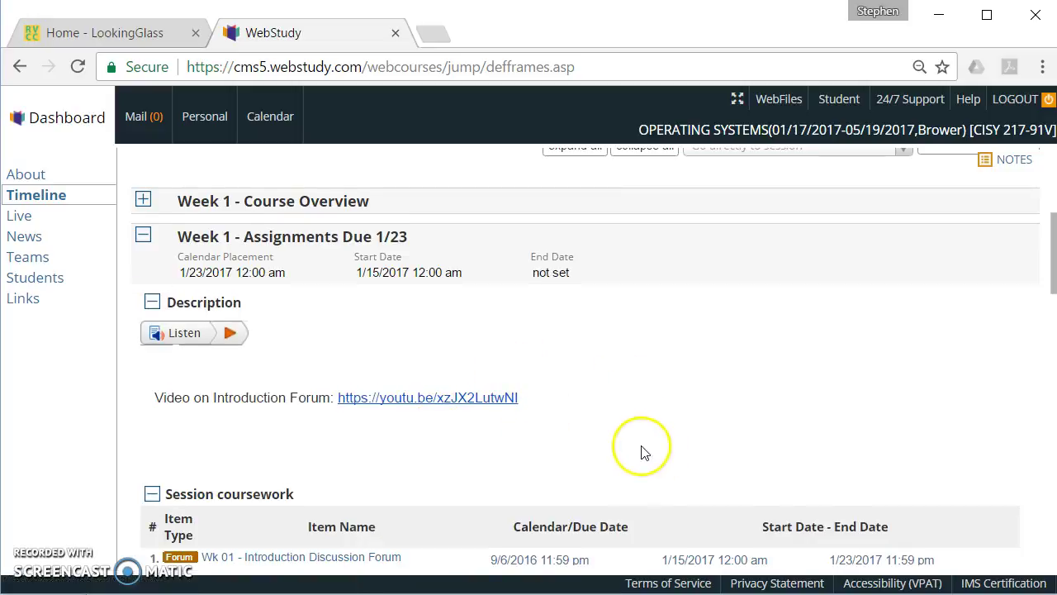
scroll(372, 453, "down", 1)
scroll(243, 271, "up", 3)
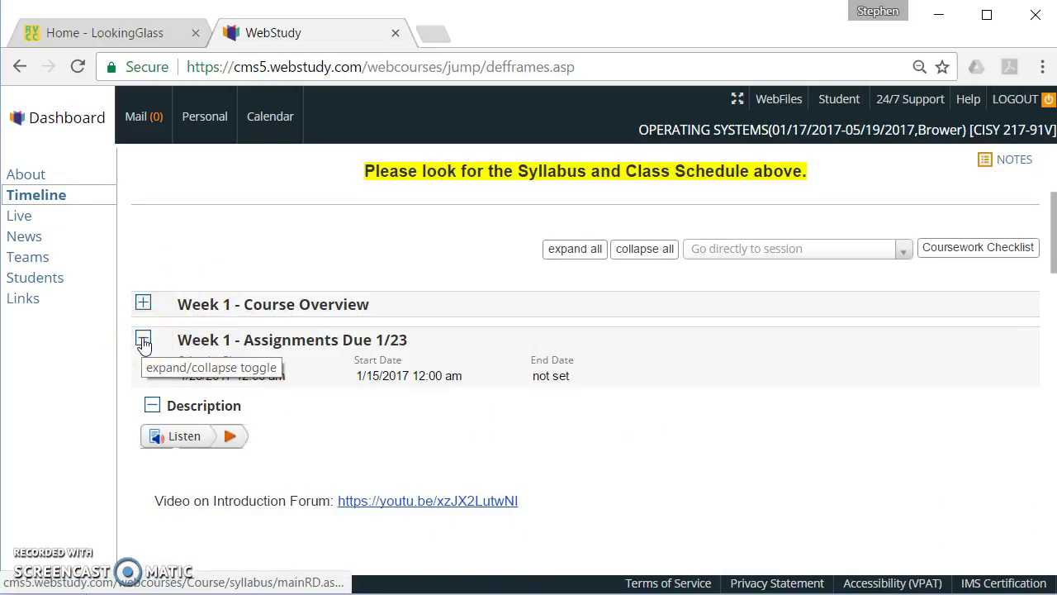
left_click(143, 341)
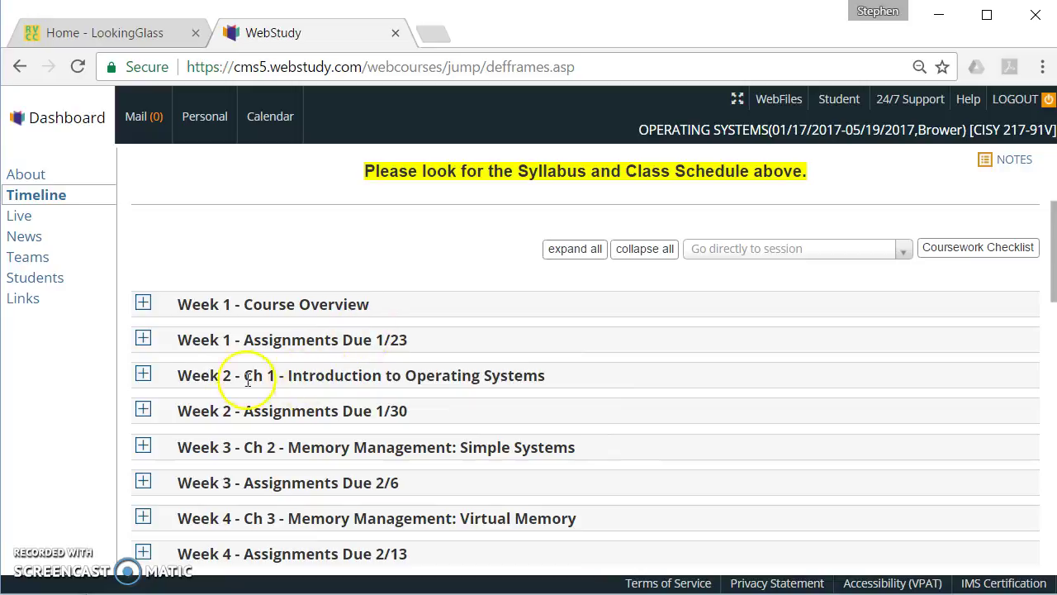
Review the description of the Week 2 - Ch 1 - Introduction to Operating Systems session and collapse it again
left_click(144, 376)
scroll(622, 410, "down", 1)
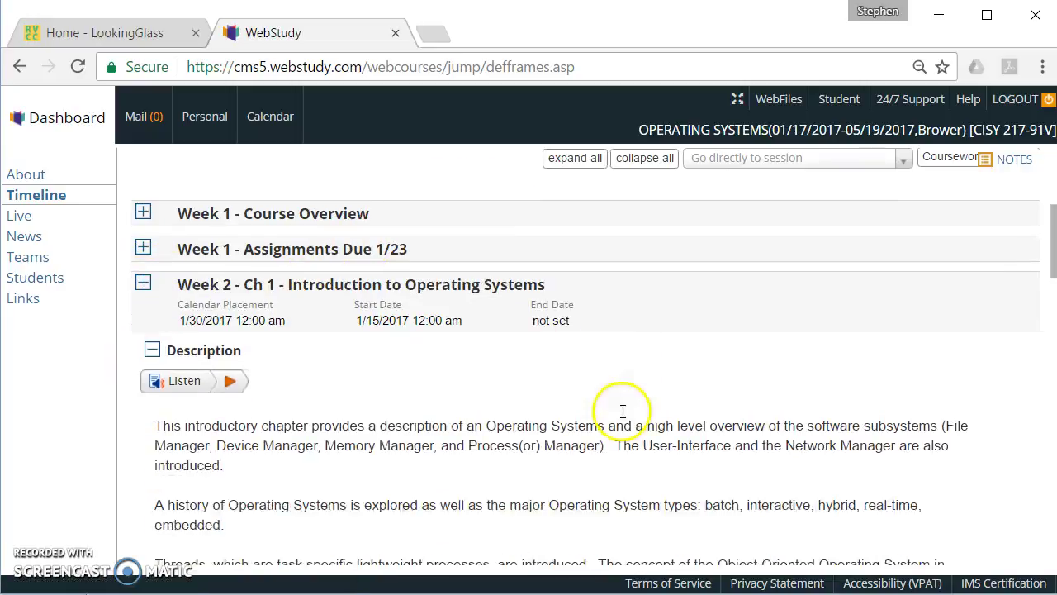
scroll(623, 410, "down", 1)
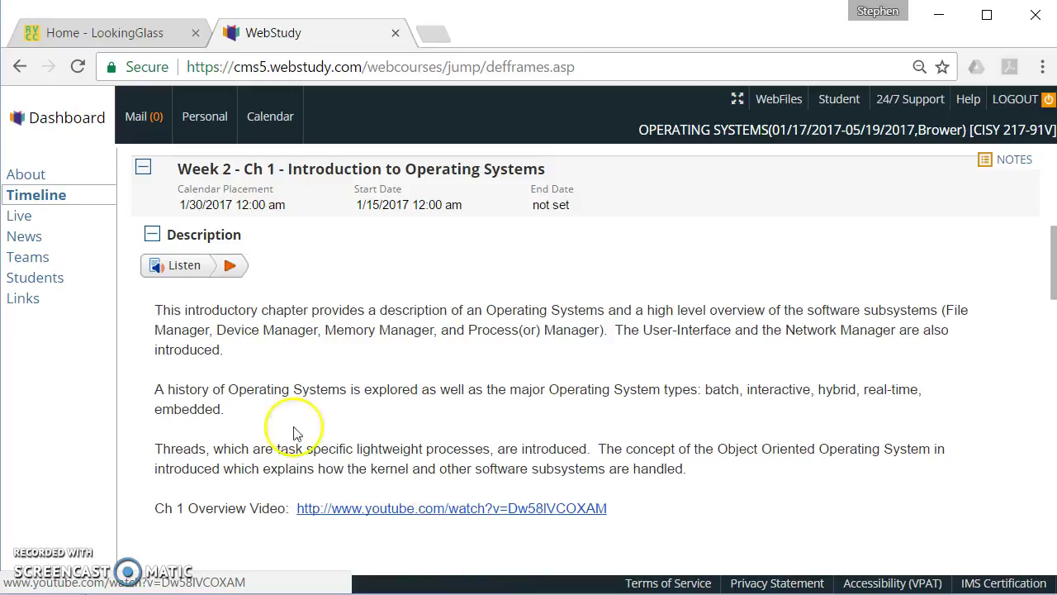
left_click(141, 170)
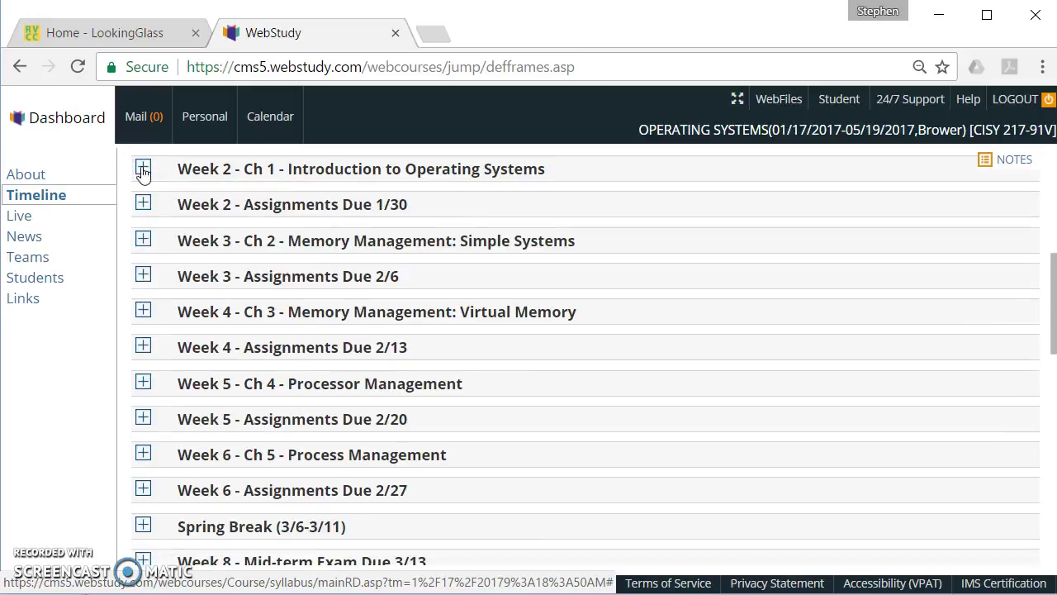
Expand Week 2 - Assignments Due 1/30, review its coursework and open the Hw Ch 01 Intro to Operating Systems assignment
left_click(143, 203)
scroll(655, 402, "down", 2)
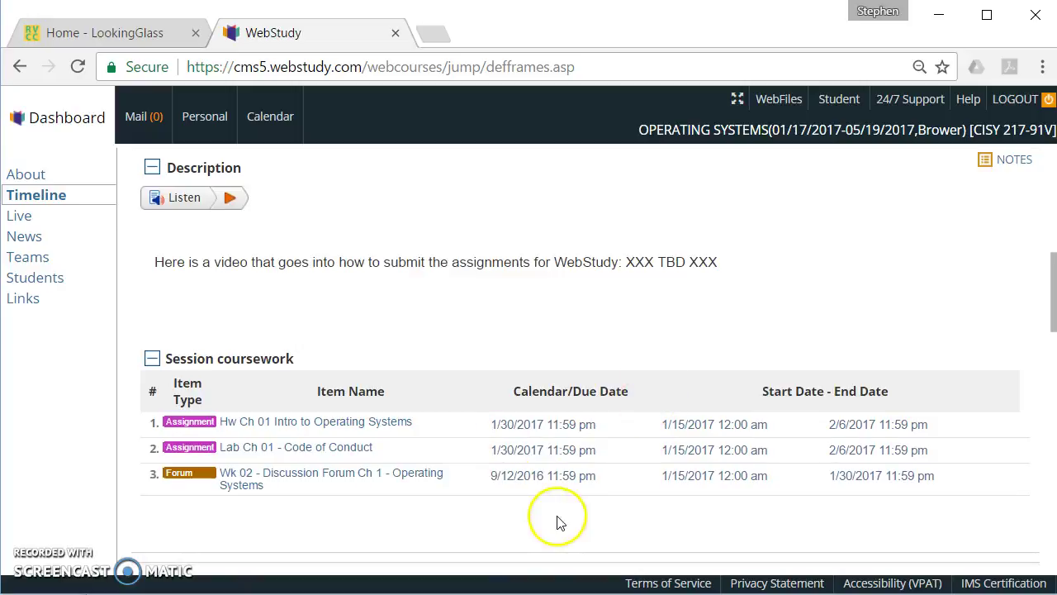
scroll(543, 496, "up", 2)
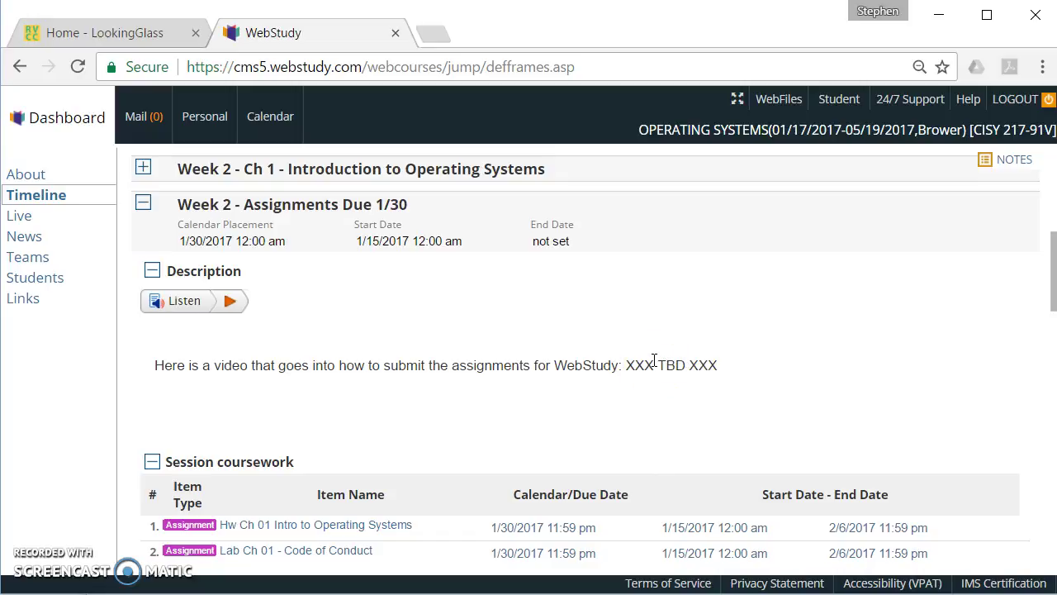
scroll(609, 405, "down", 1)
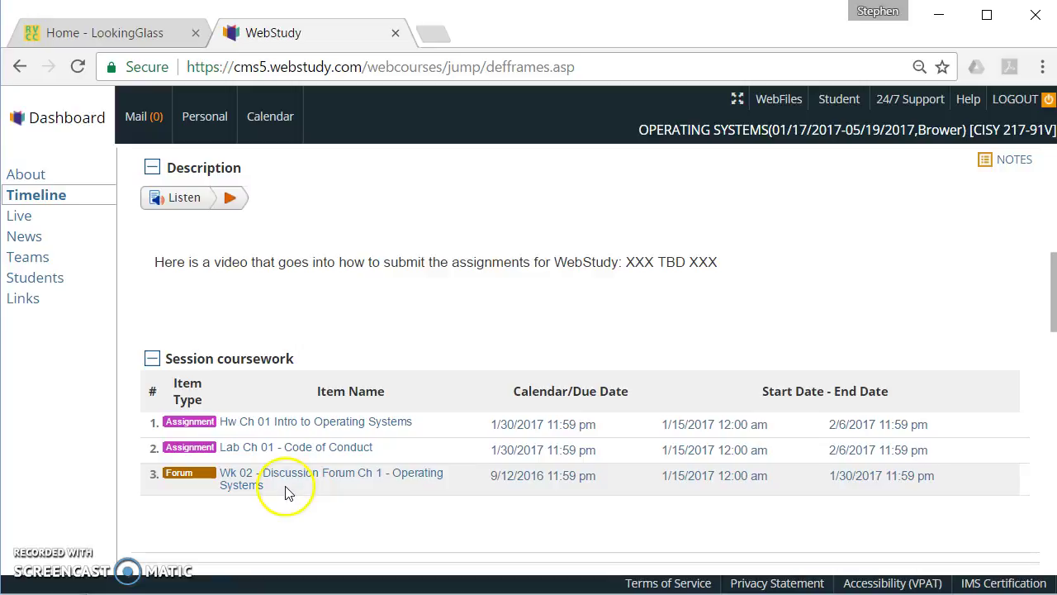
left_click(262, 476)
left_click(365, 420)
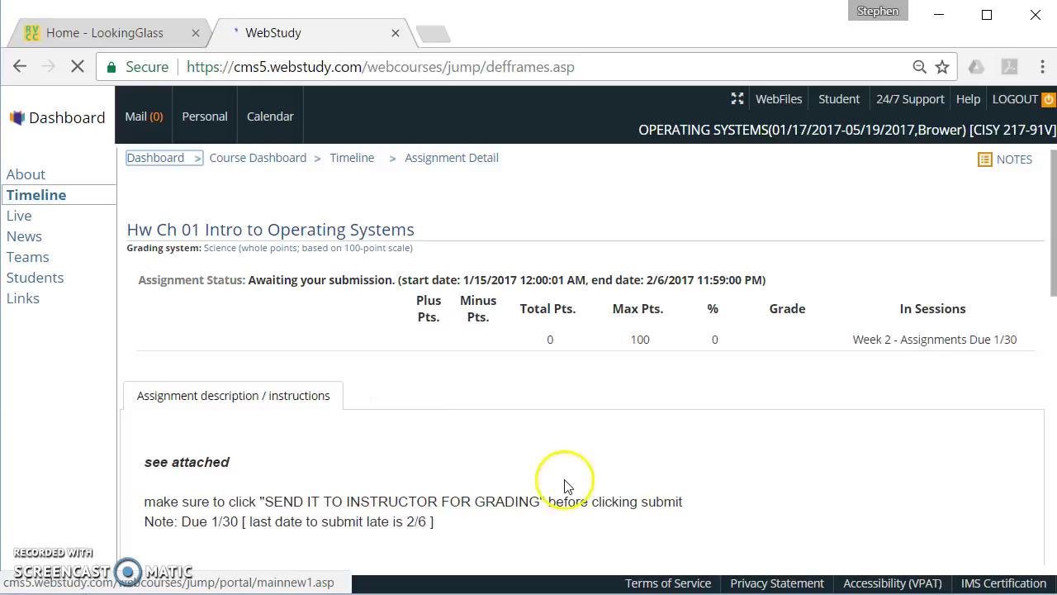
Download the attachment Lastname_Firstname_CISY217_Homework_Ch01.docx from the assignment's instructions
scroll(557, 452, "down", 3)
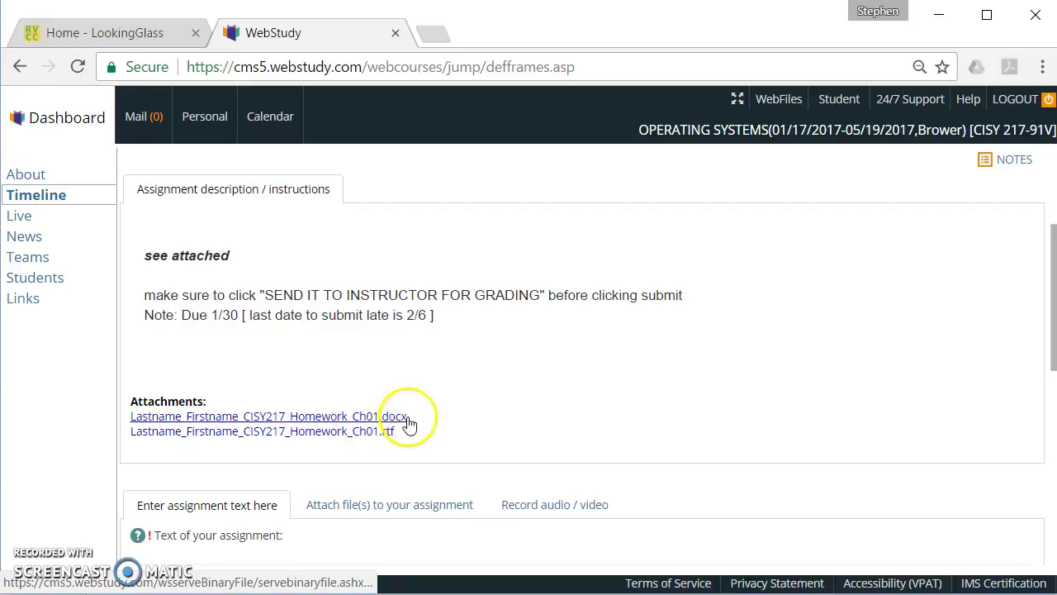
left_click(392, 439)
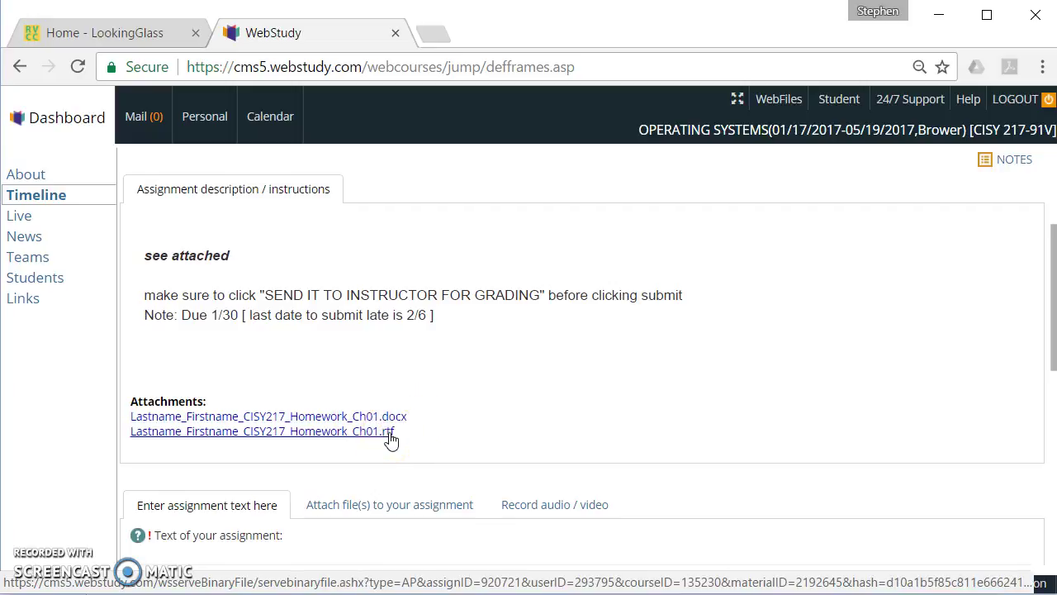
left_click(403, 420)
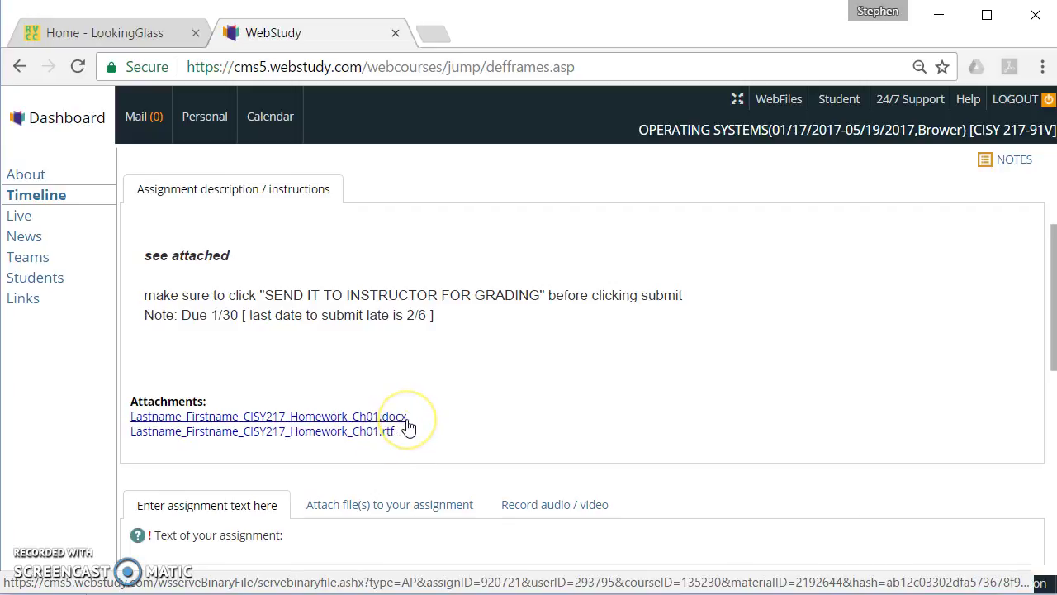
left_click(406, 420)
left_click(406, 434)
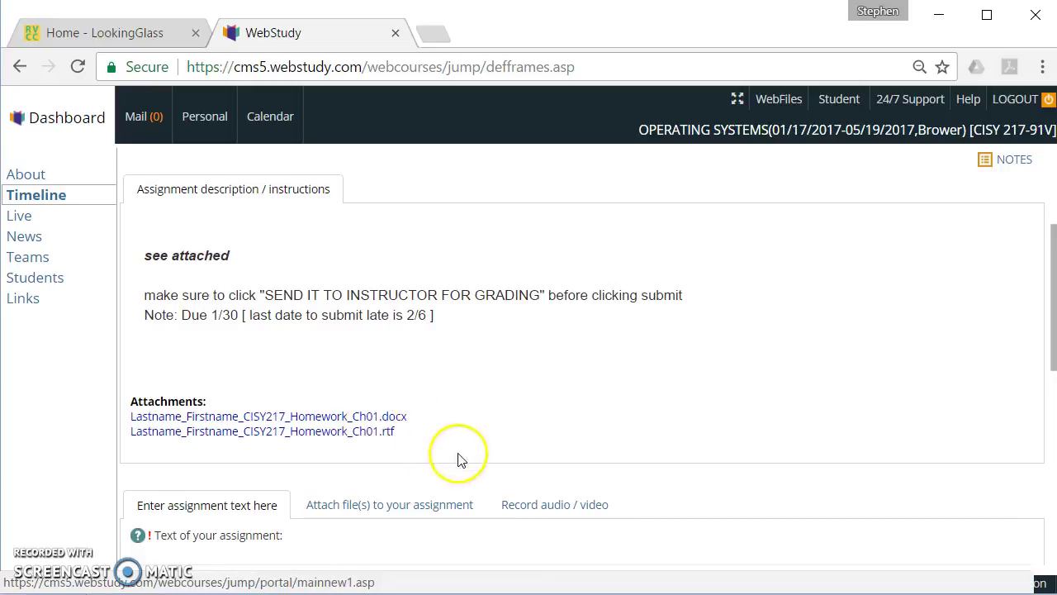
left_click(361, 421)
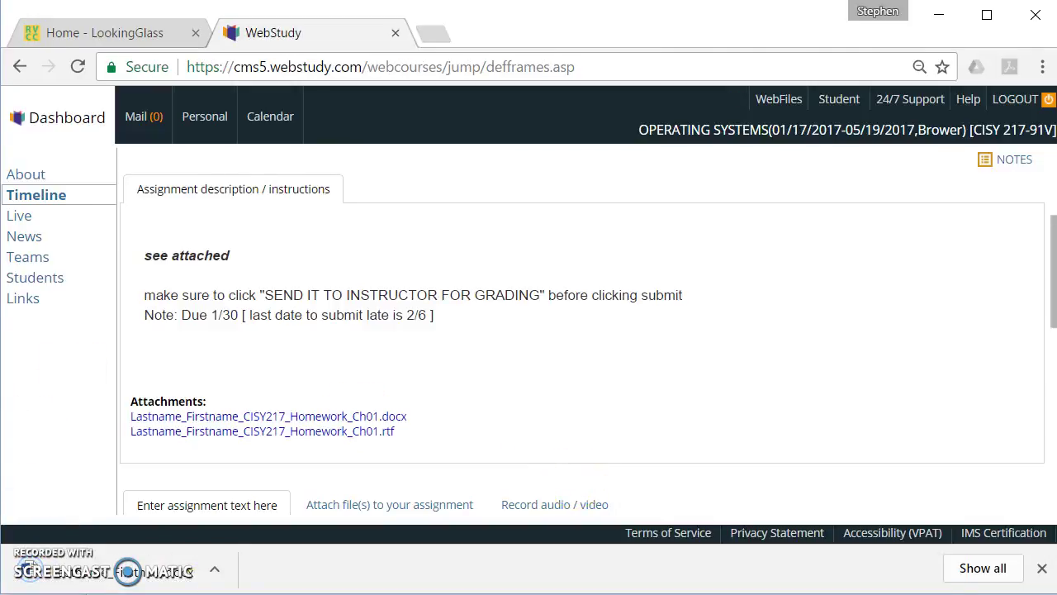
Open the downloaded homework document in Word, adjust its window to fit the screen and enable editing
left_click(128, 571)
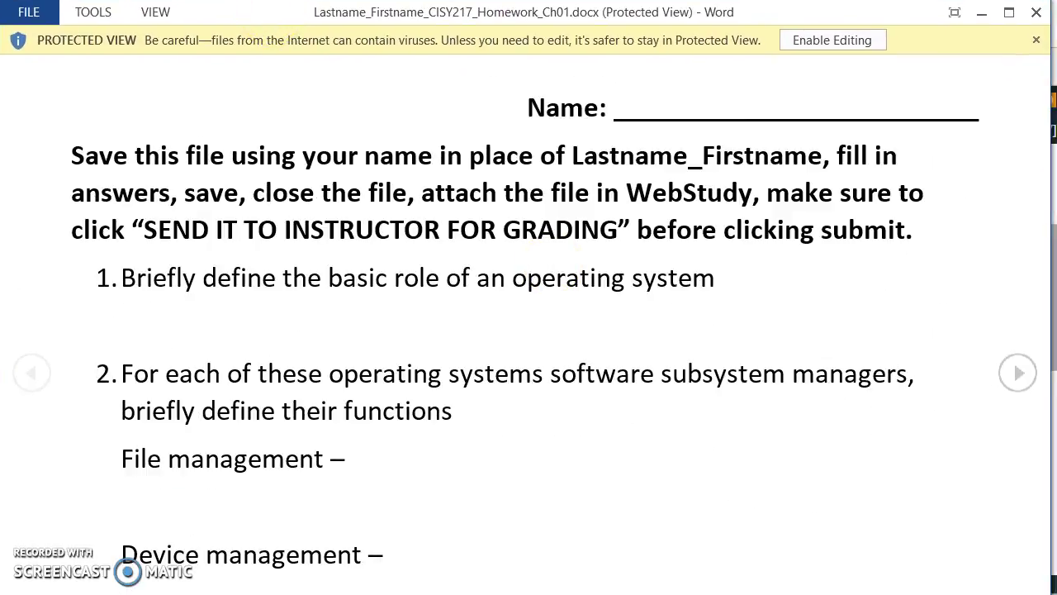
mouse_move(1049, 594)
left_mouse_down()
mouse_move(1056, 579)
mouse_move(1048, 588)
left_mouse_up()
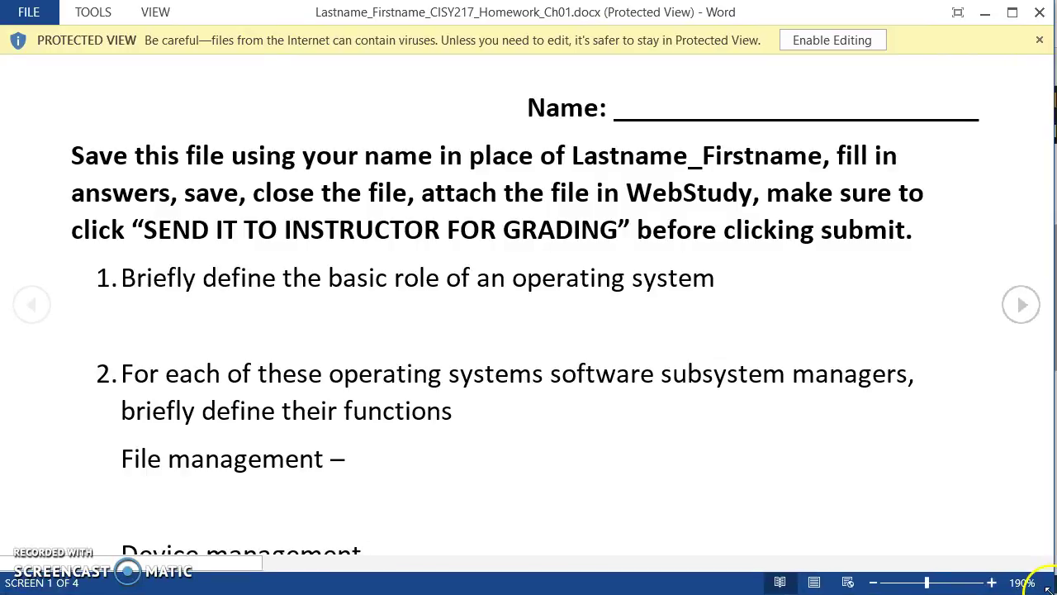
left_click(829, 43)
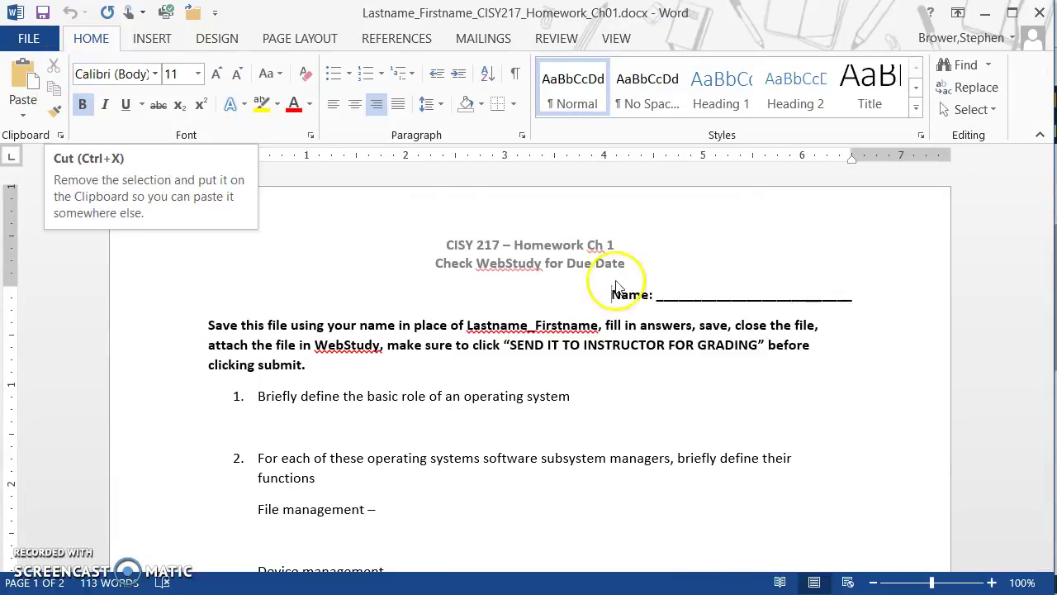
Start saving a copy of the homework document on the computer, in the CISY 217 folder under ClassWork > Spring2017
left_click(42, 39)
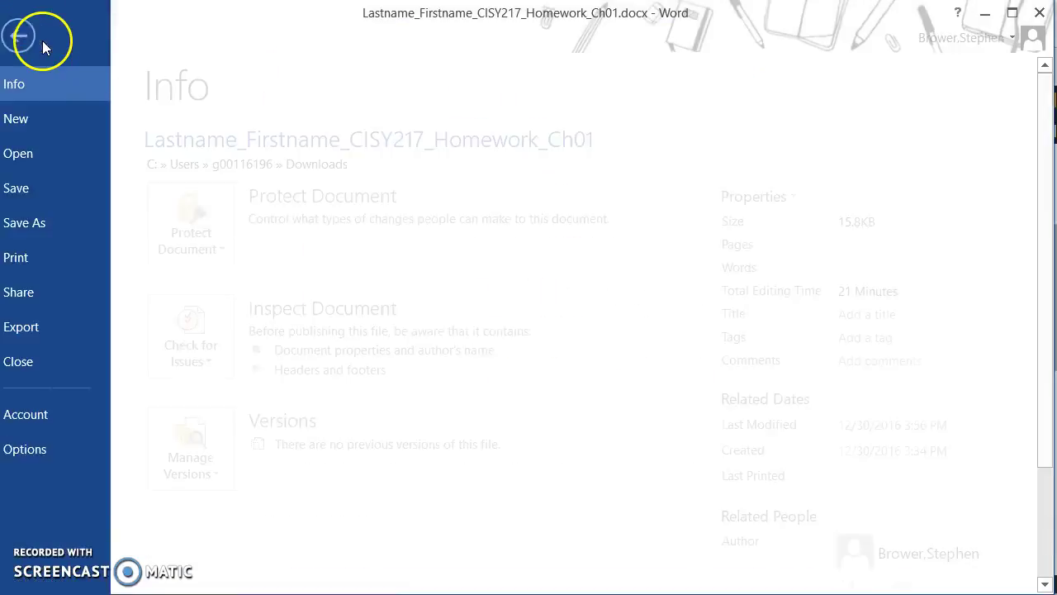
left_click(59, 224)
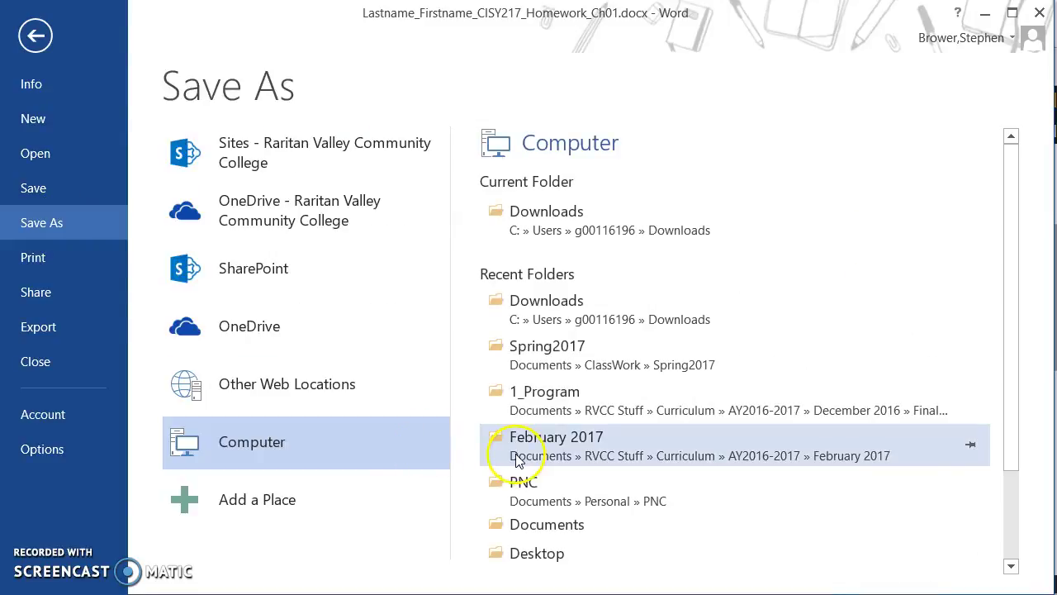
left_click(541, 369)
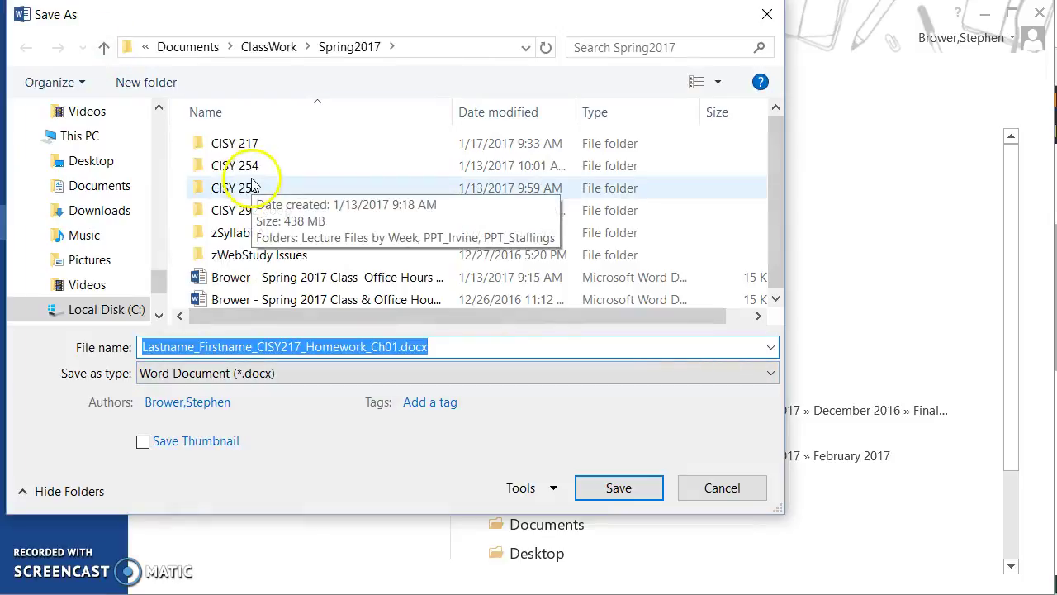
double_click(211, 143)
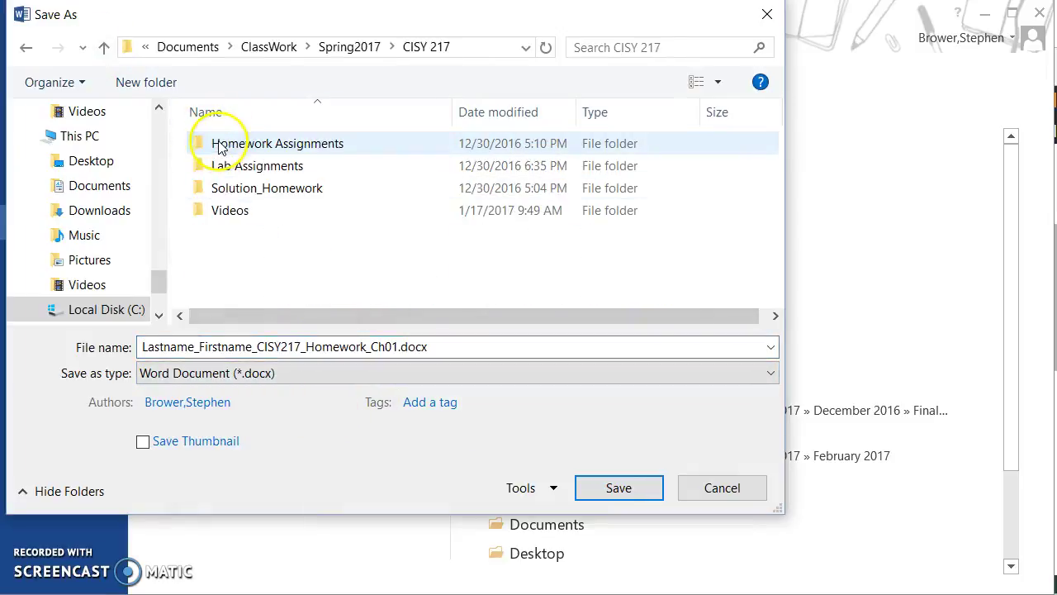
Create a folder named Practice inside the CISY 217 folder and open it as the save location
left_click(147, 83)
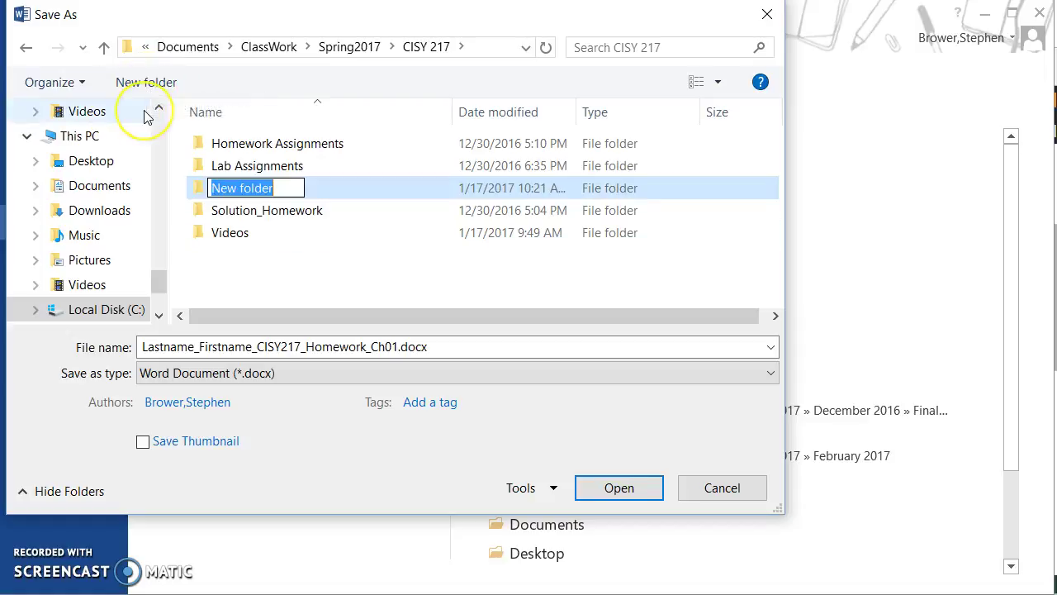
type("Pra")
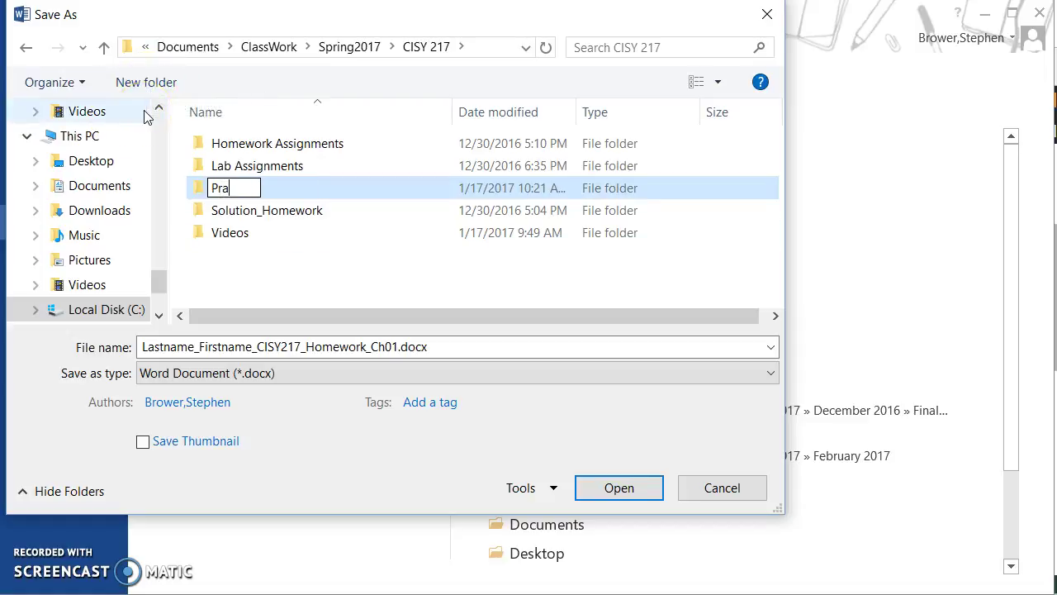
type("ctice")
key("Return")
key("Return")
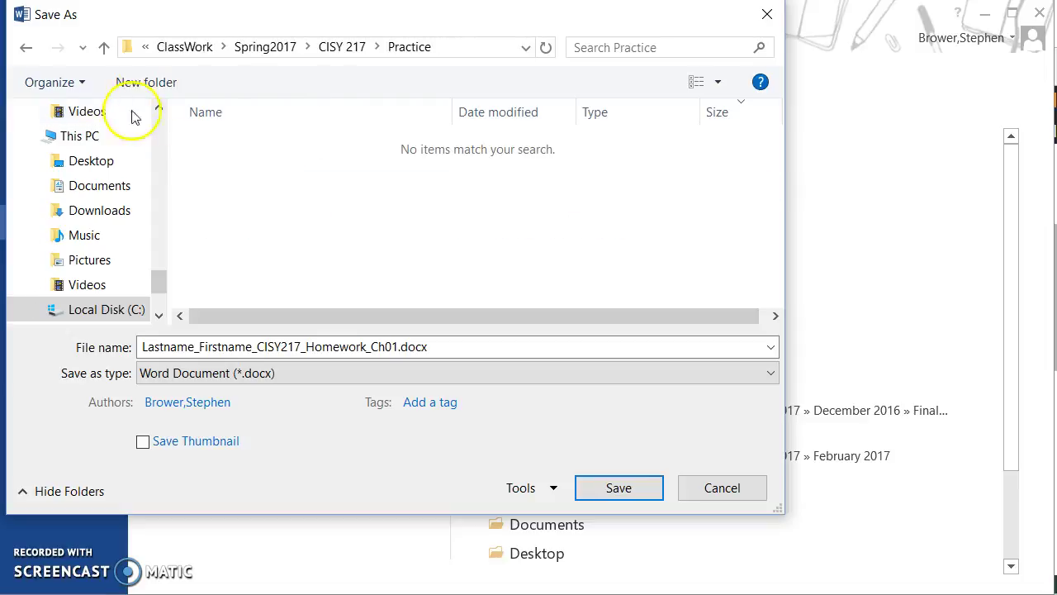
Replace Lastname_Firstname in the file name to make it Simpson_Homer_CISY217_Homework_Ch01.docx and save the document
left_click(196, 344)
left_click_drag(196, 345, 141, 347)
type("Simpson")
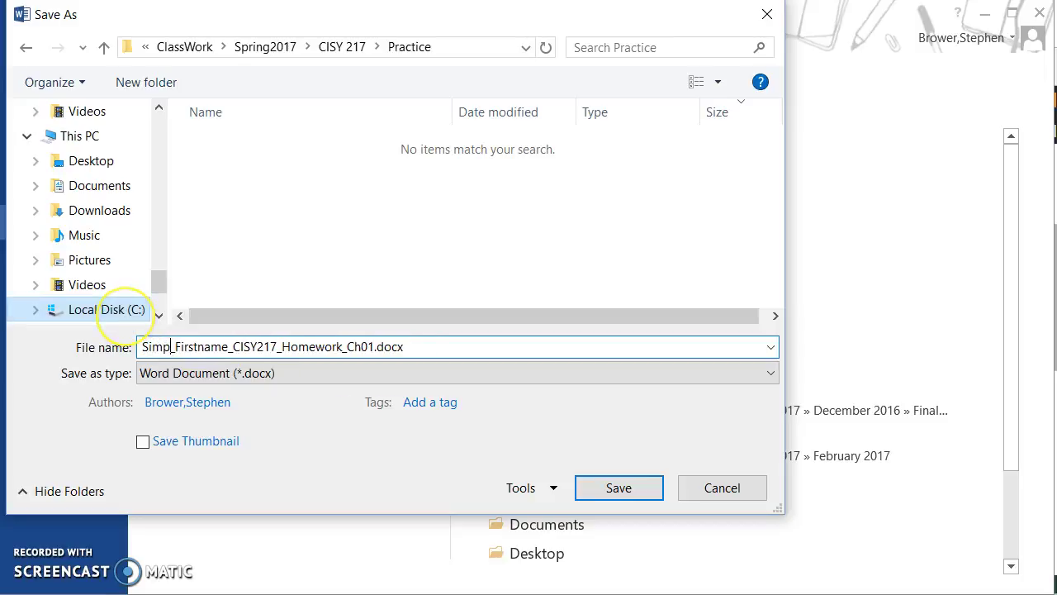
left_click_drag(194, 347, 249, 347)
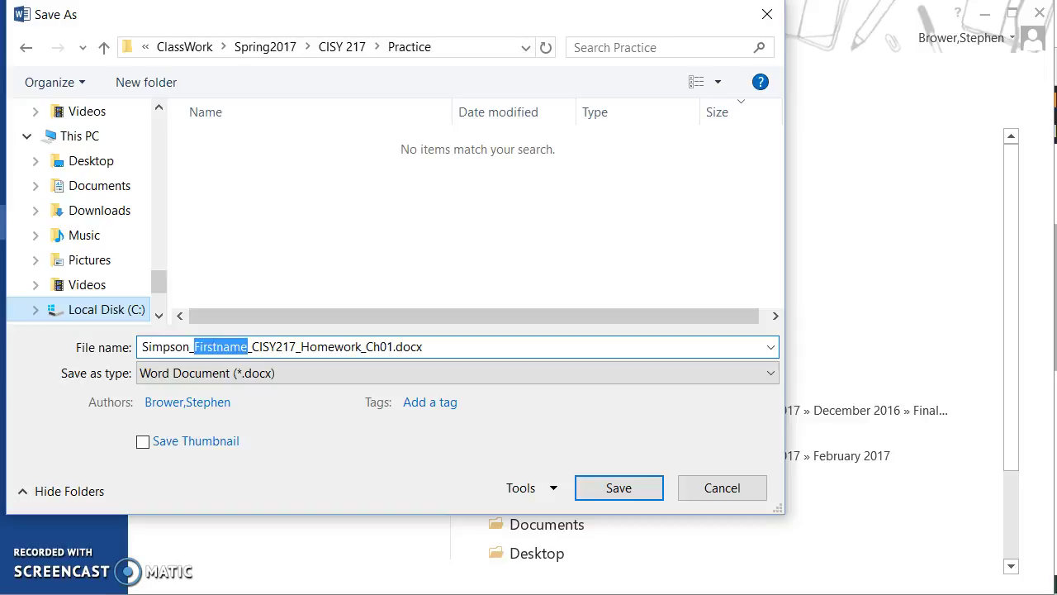
type("Hom")
type("or")
key("BackSpace")
key("BackSpace")
key("BackSpace")
type("mer")
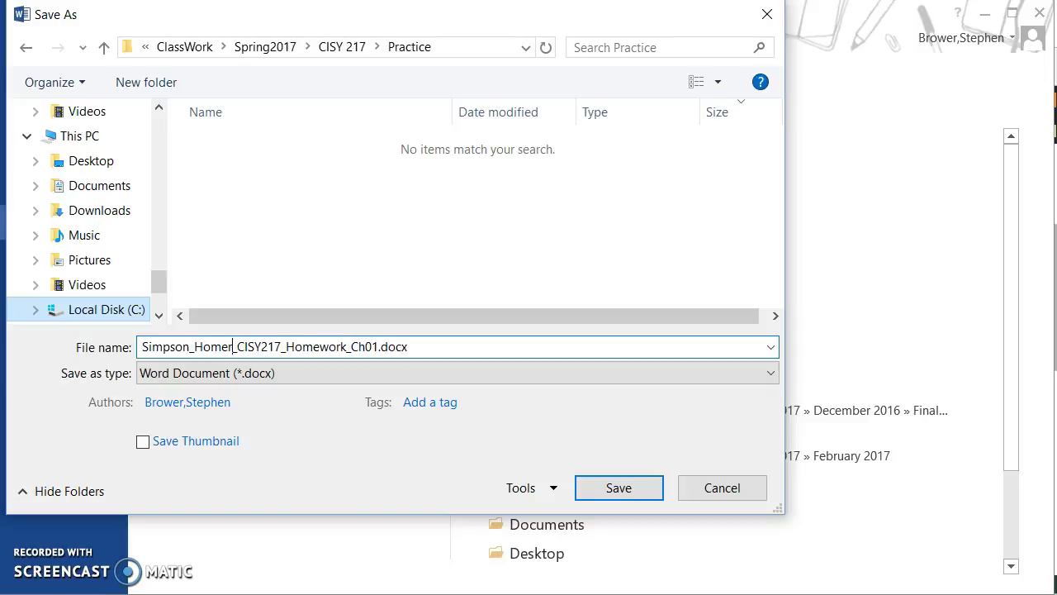
left_click(618, 488)
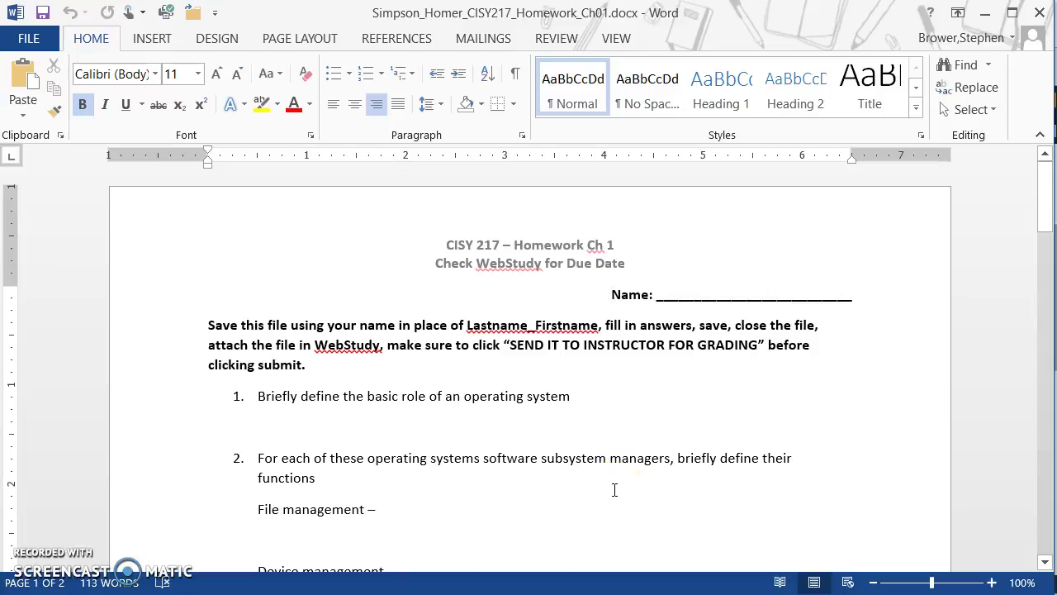
Fill in the Name line at the head of the homework with Homer Simpson
left_click_drag(671, 296, 716, 301)
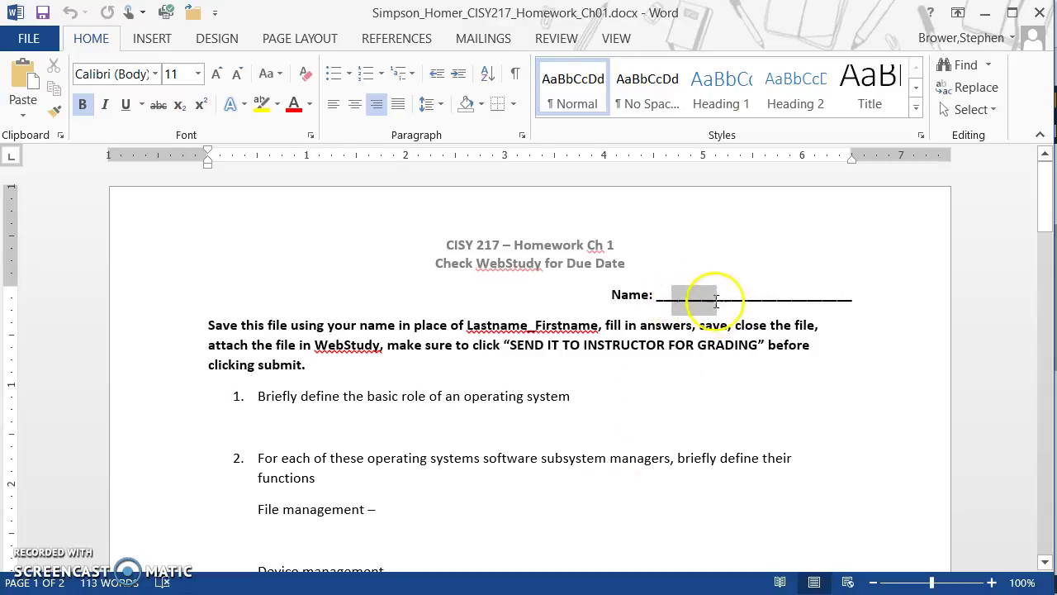
type("Home")
type("r ")
type("Si")
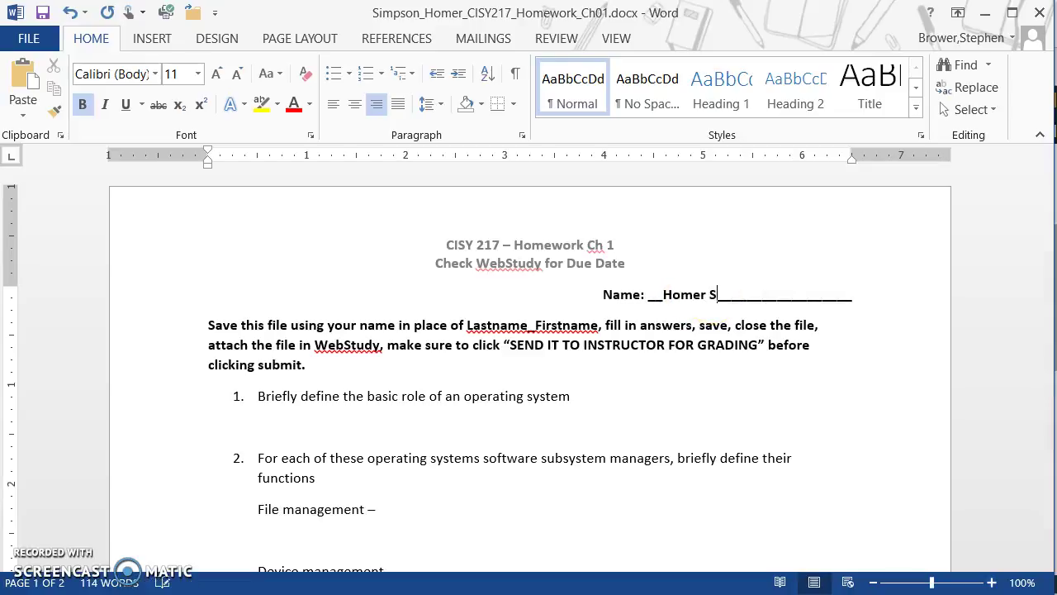
type("mpson")
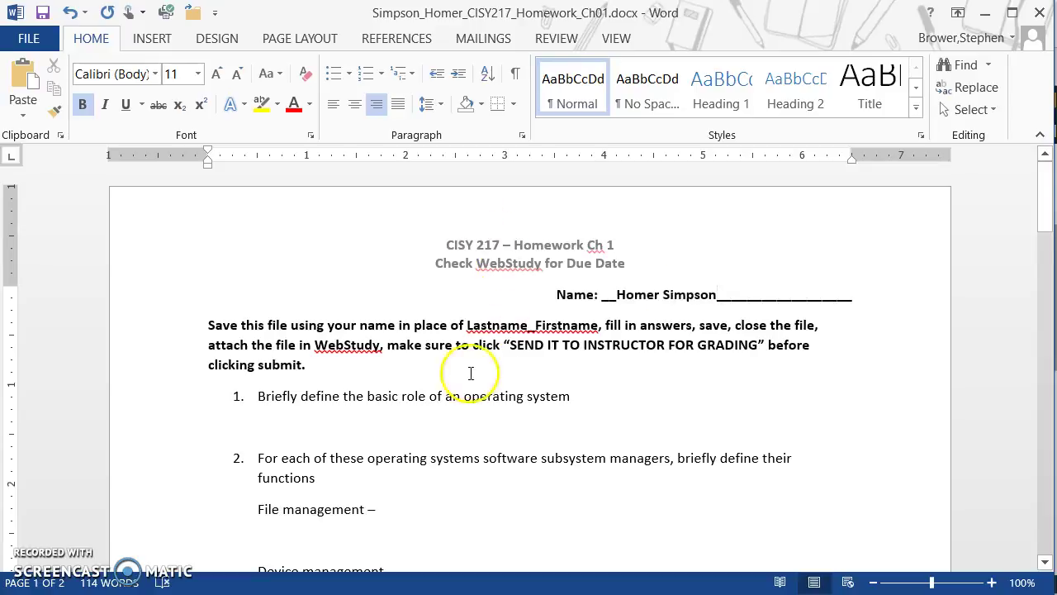
Read through homework questions 1 to 5 across both pages of the document
scroll(471, 374, "down", 1)
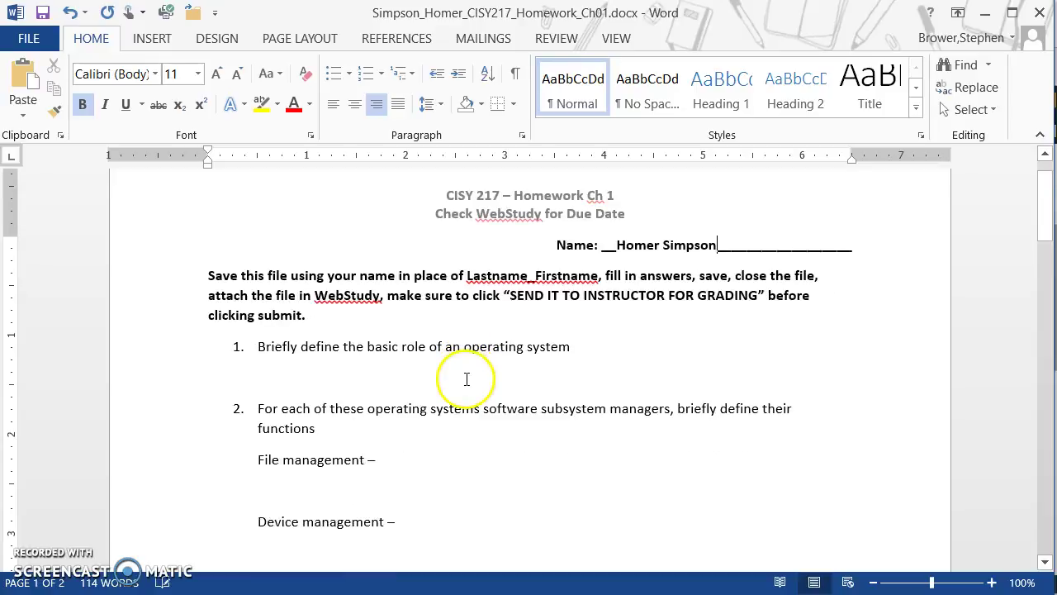
scroll(472, 375, "down", 2)
scroll(472, 374, "down", 6)
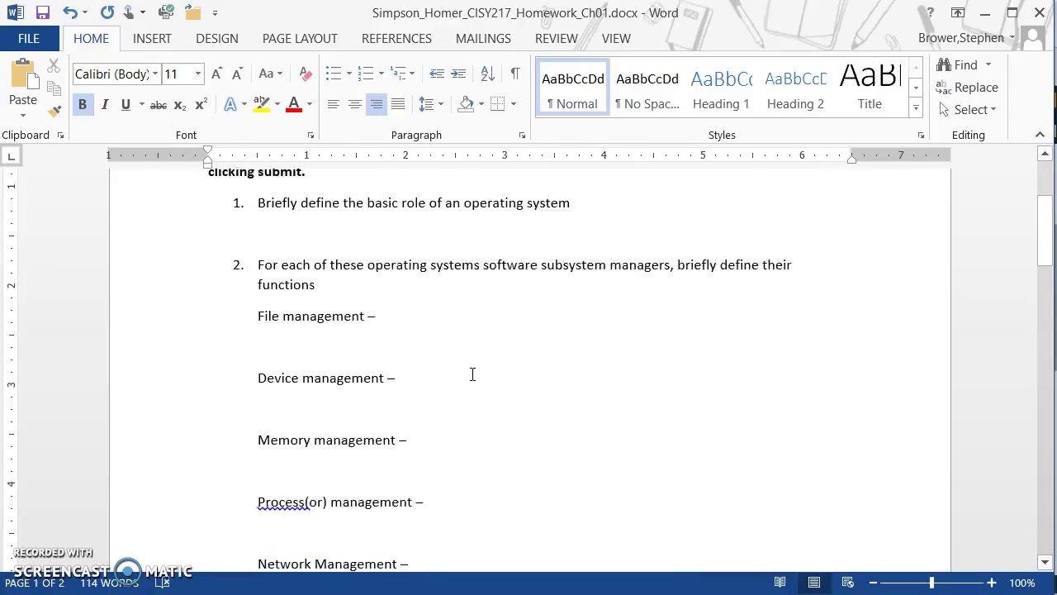
scroll(475, 372, "down", 12)
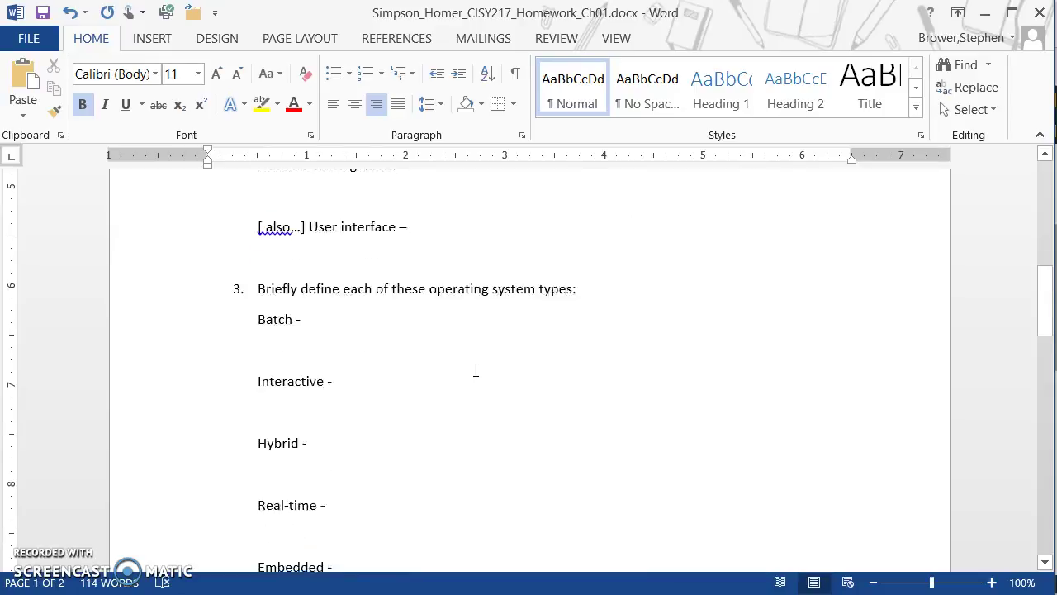
scroll(476, 369, "down", 3)
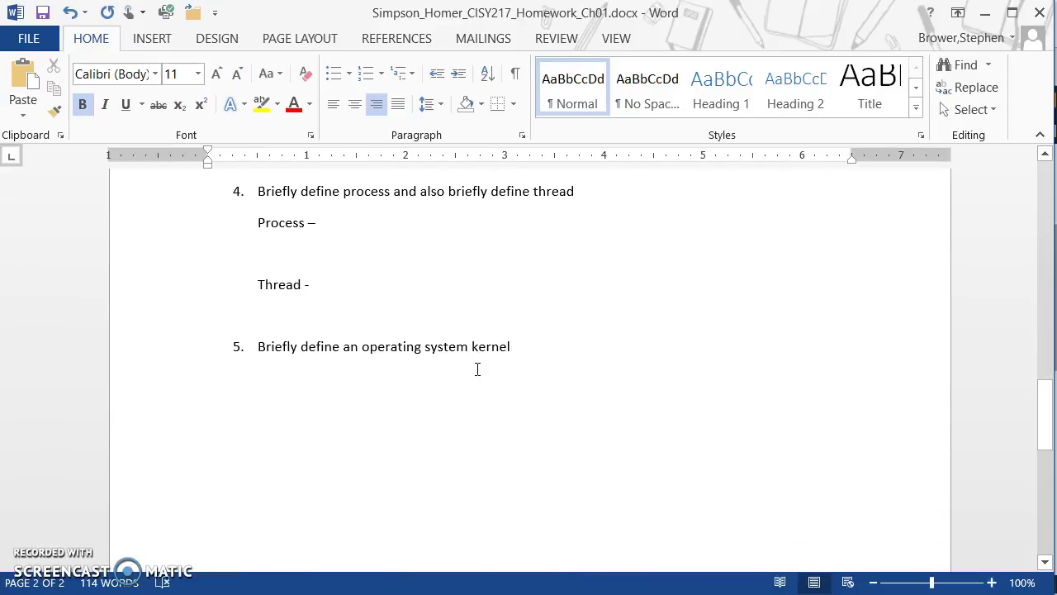
scroll(482, 374, "up", 8)
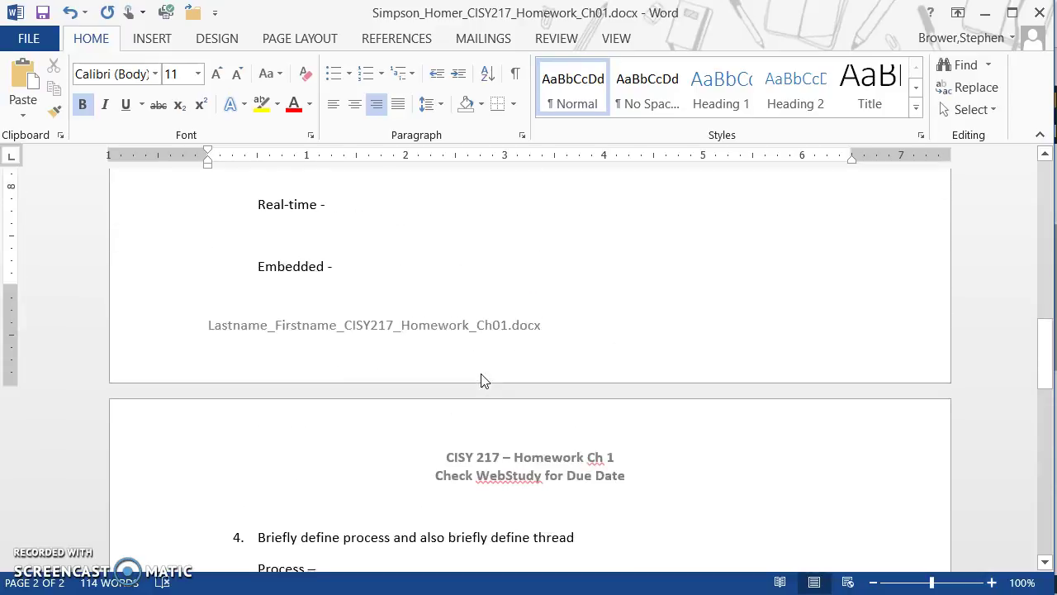
scroll(487, 378, "up", 5)
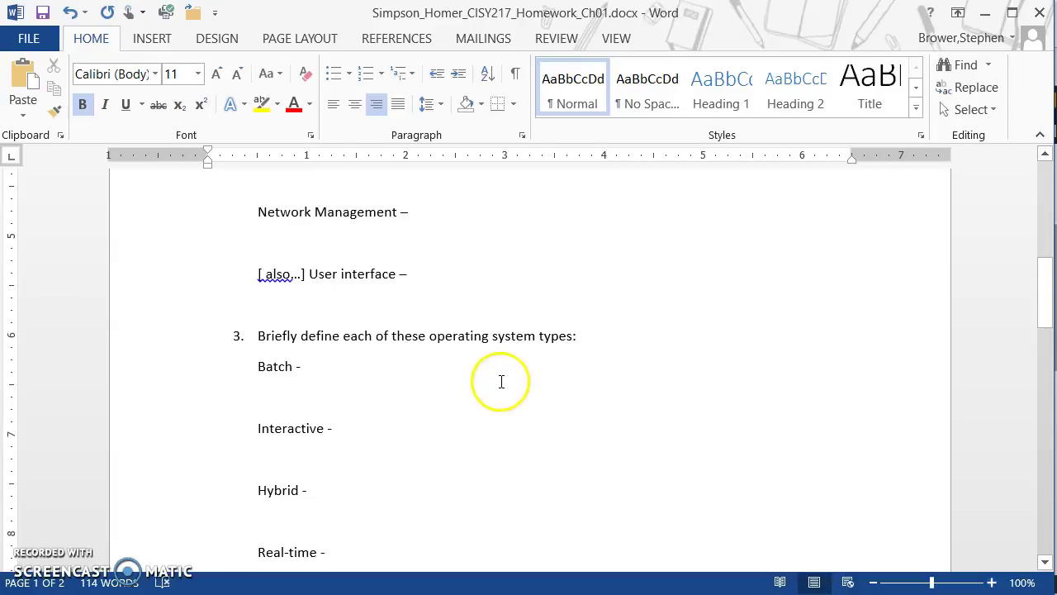
scroll(495, 380, "up", 3)
scroll(499, 378, "up", 3)
scroll(498, 378, "down", 1)
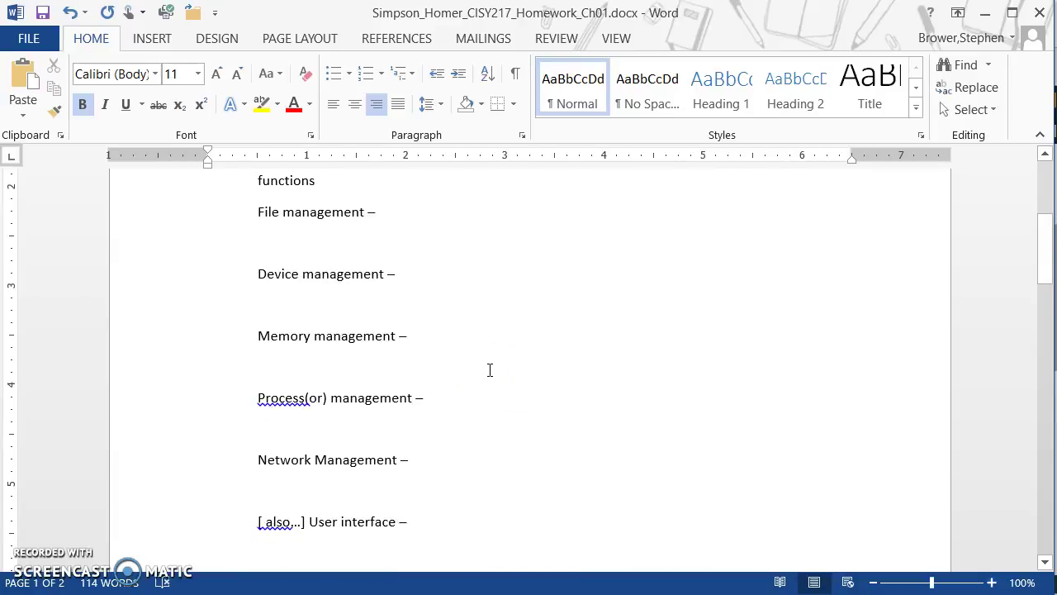
scroll(480, 371, "up", 2)
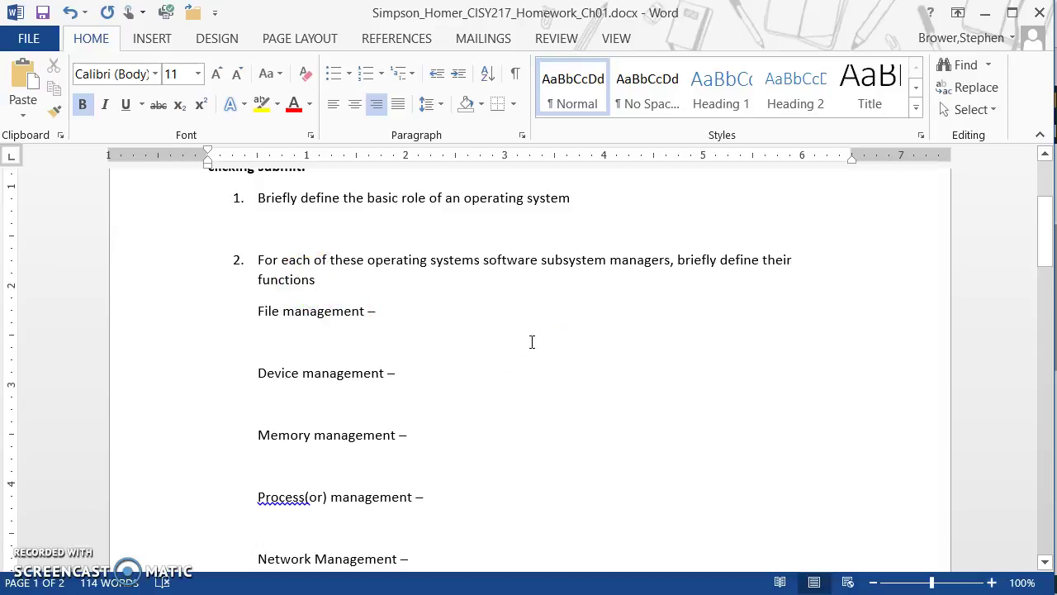
left_click(396, 309)
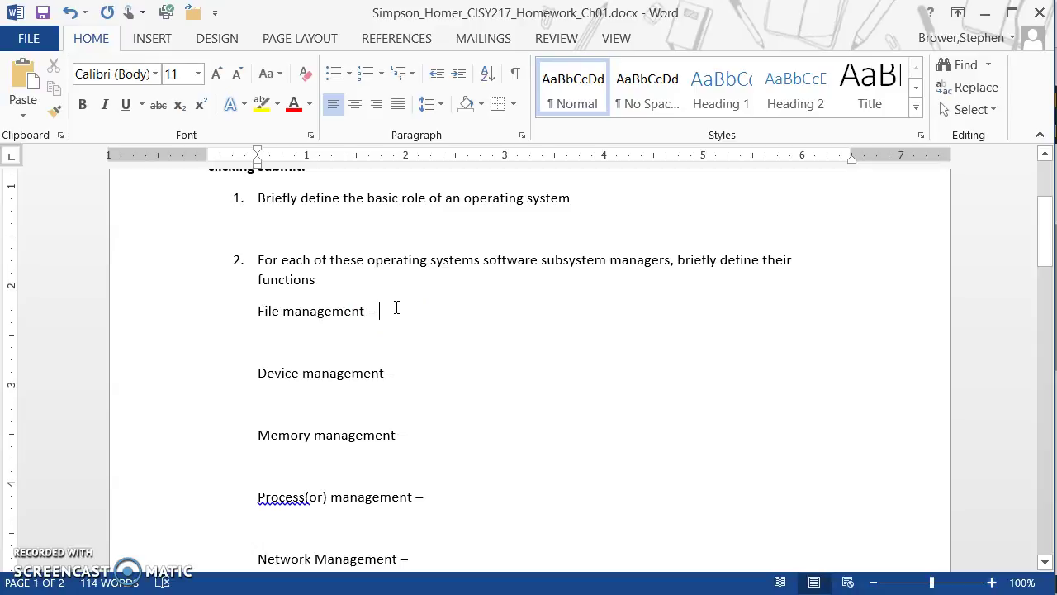
scroll(460, 377, "down", 5)
scroll(476, 387, "down", 6)
scroll(369, 387, "up", 1)
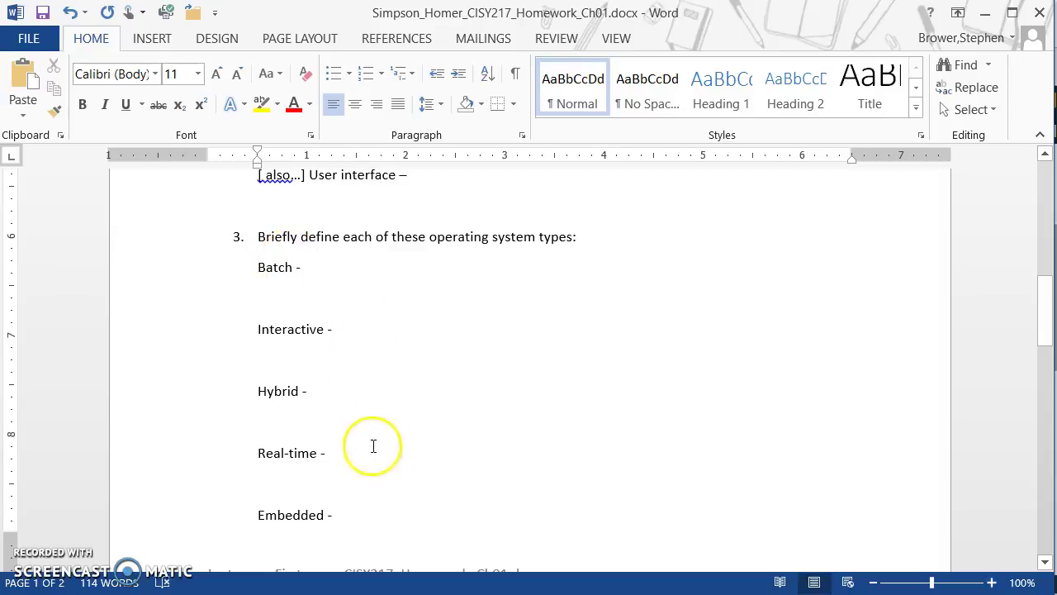
scroll(374, 446, "down", 7)
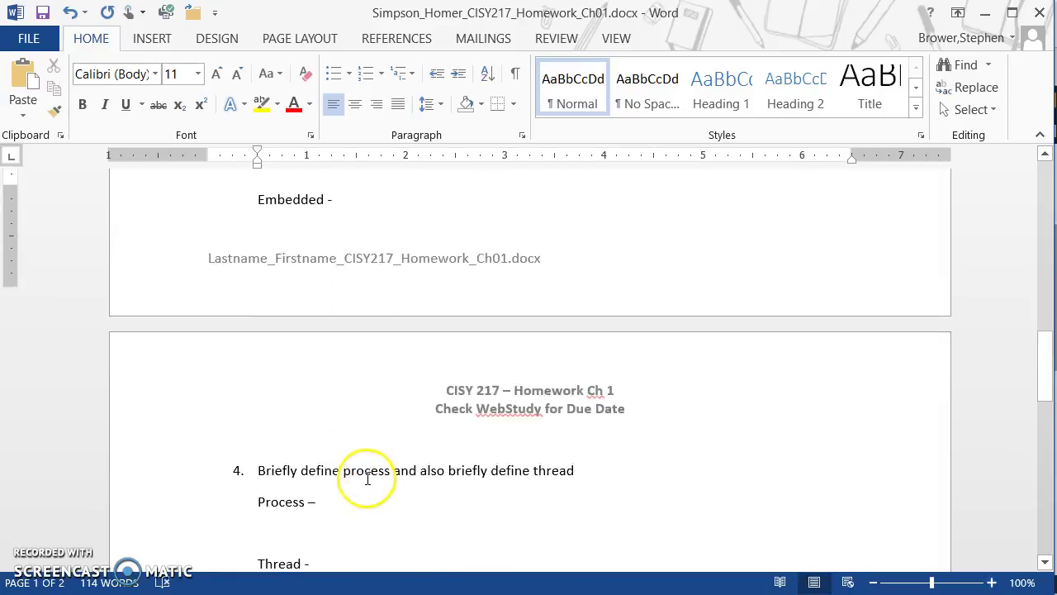
scroll(368, 479, "down", 3)
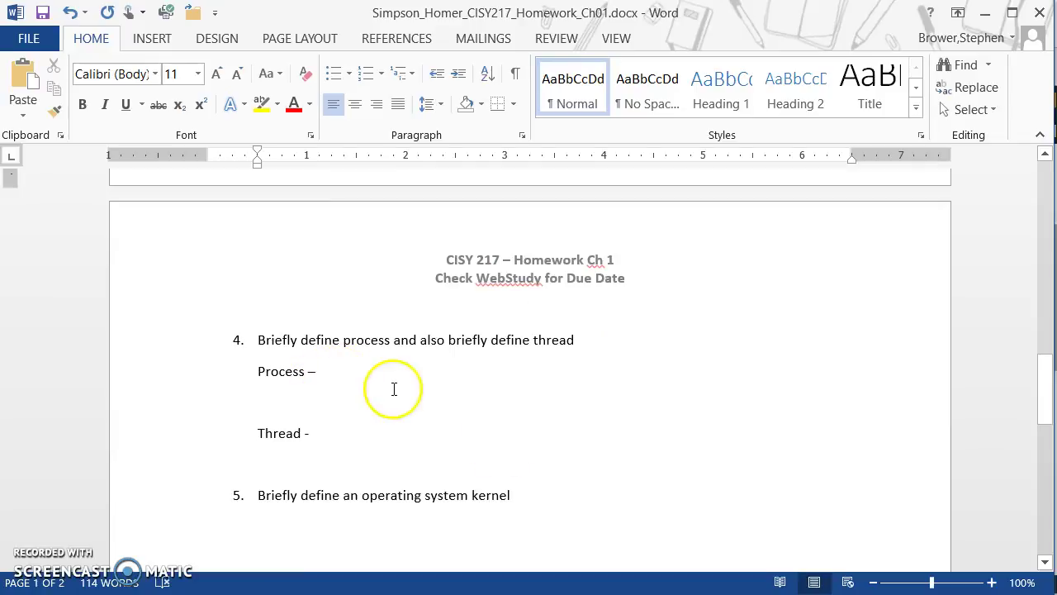
scroll(400, 438, "down", 3)
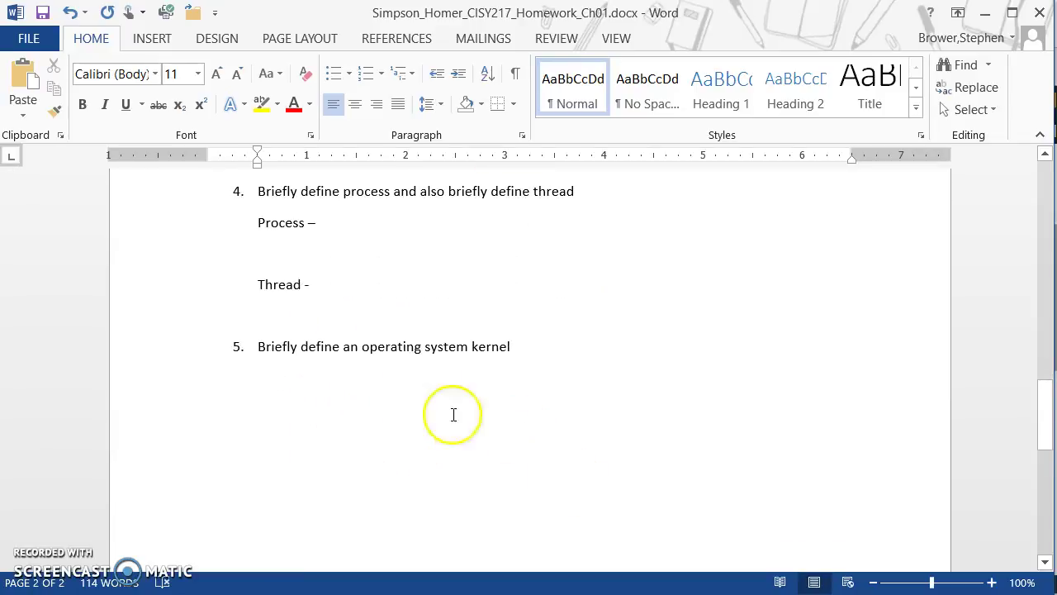
scroll(472, 449, "up", 11)
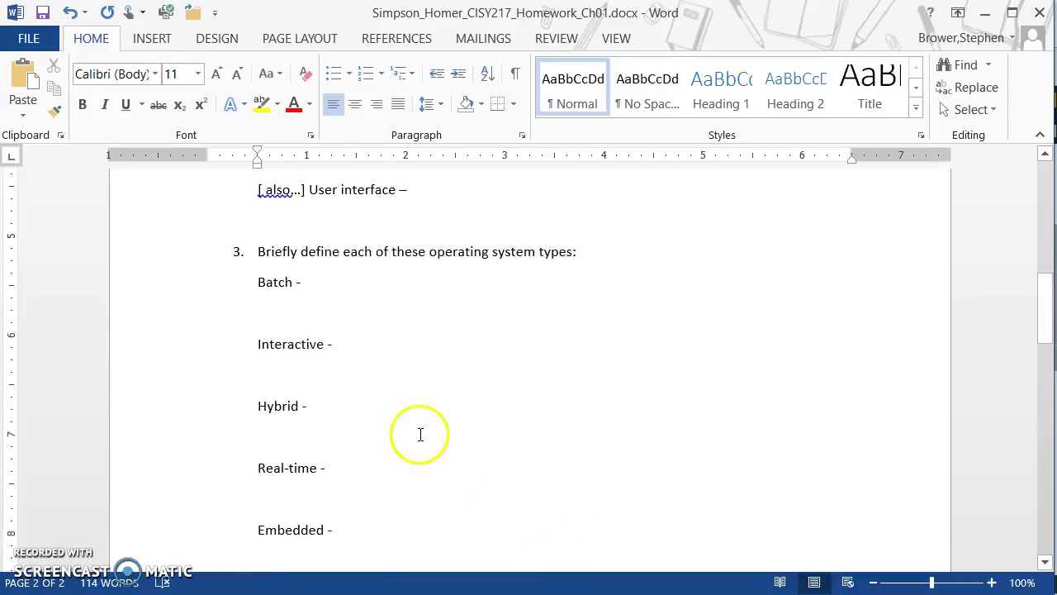
scroll(421, 434, "up", 11)
Answer the File management item of question 2 with "This subsystem focuses on managing files and folders on the storage media"
left_click(424, 432)
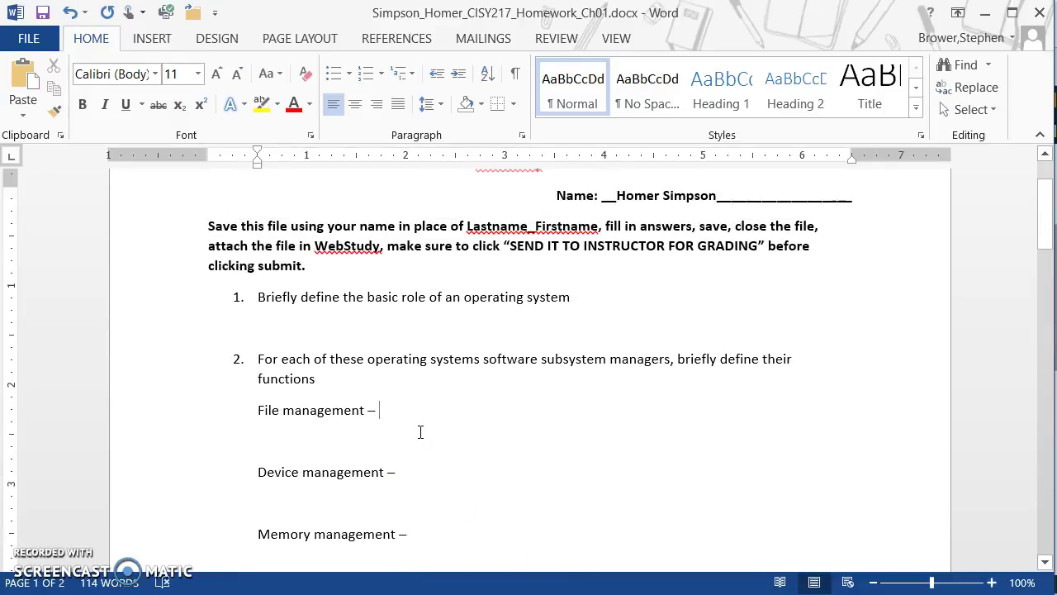
left_click(378, 413)
left_click(453, 488)
type("Thi")
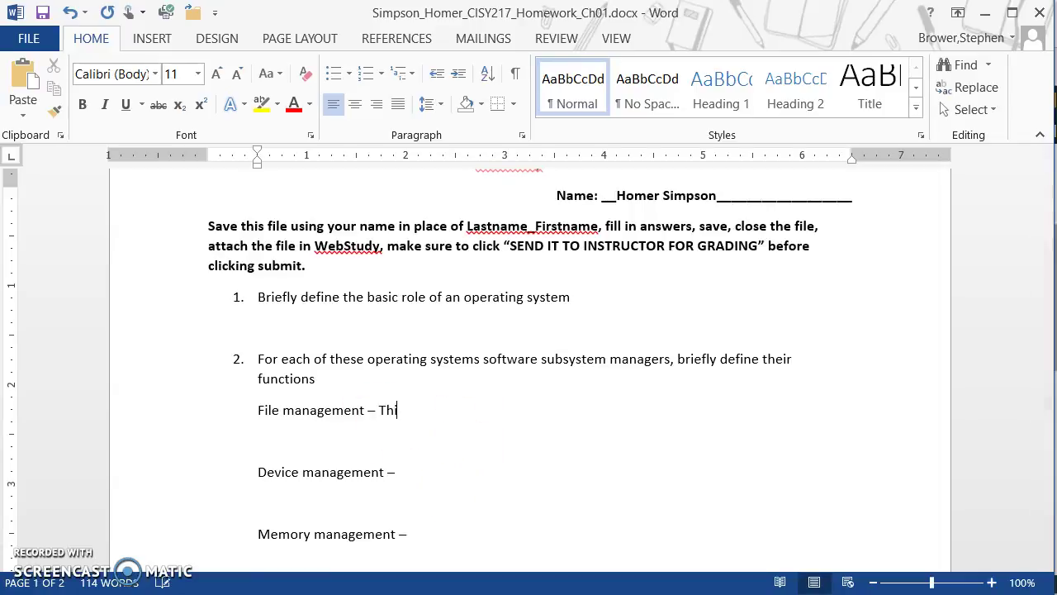
type("s subsystem focuses on managing files")
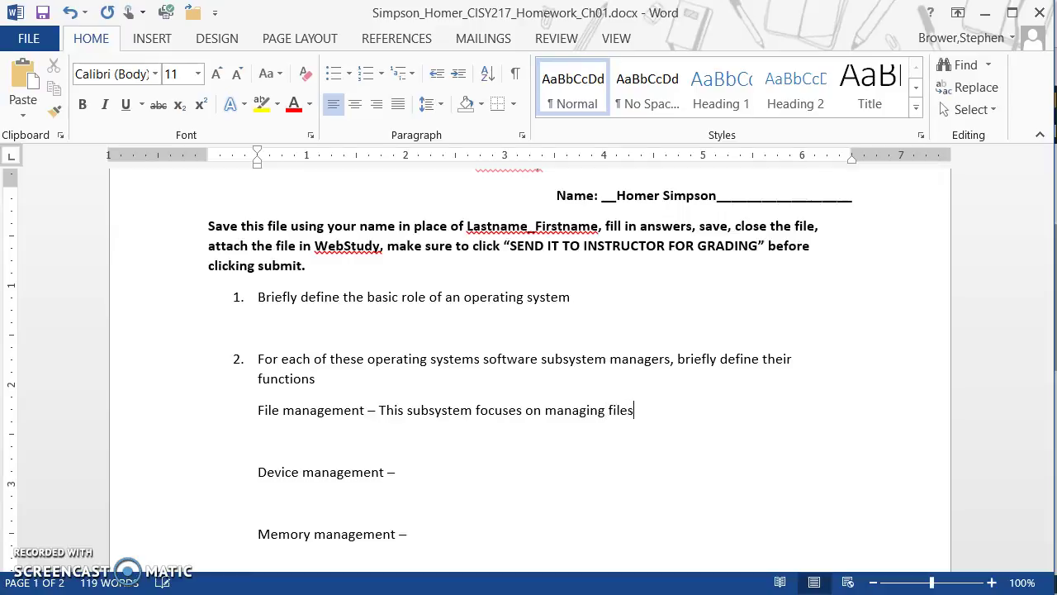
type(" on the sot")
key("BackSpace")
key("BackSpace")
type("to")
key("BackSpace")
key("BackSpace")
key("ctrl+Left")
key("ctrl+Left")
key("ctrl+Left")
type("and folders on the str")
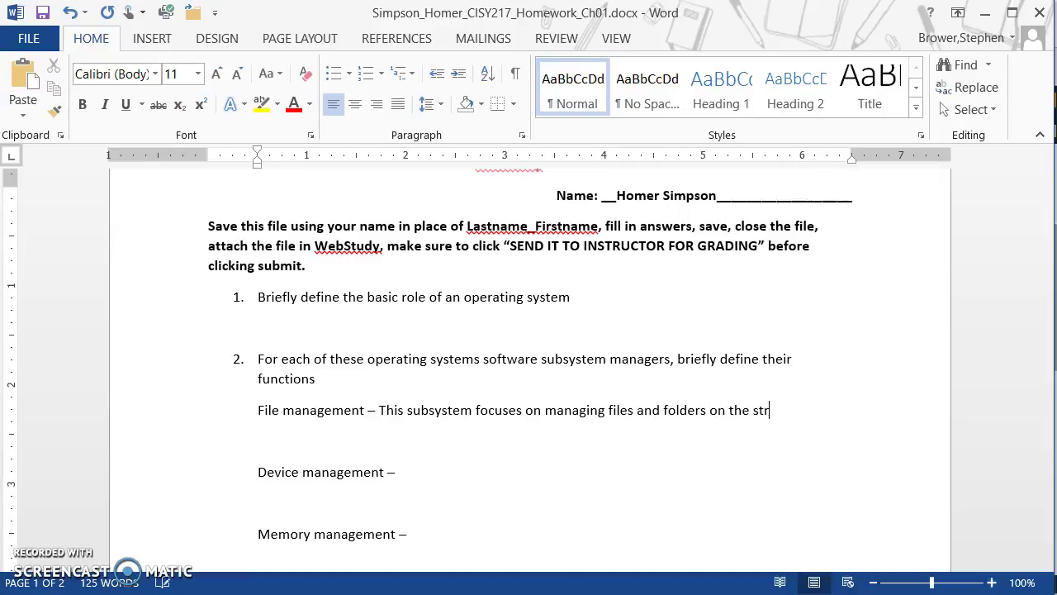
type("orage")
key("BackSpace")
key("BackSpace")
key("BackSpace")
key("BackSpace")
key("BackSpace")
key("BackSpace")
key("BackSpace")
type("orage")
key("BackSpace")
key("BackSpace")
key("BackSpace")
type("age media")
Save the homework document with its answers and close it
scroll(449, 444, "down", 3)
left_click(438, 418)
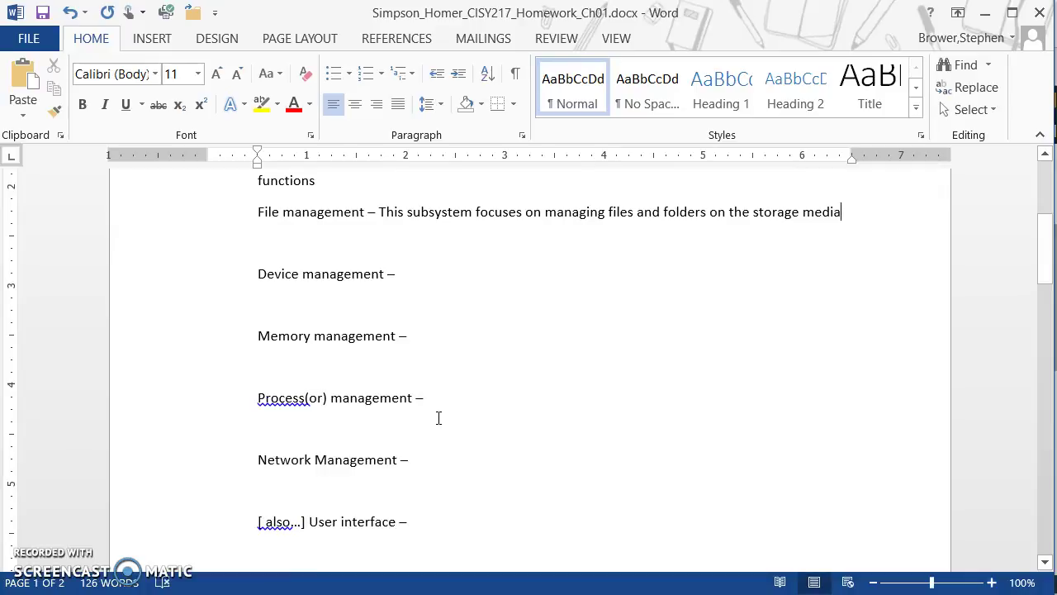
left_click(406, 419)
left_click(42, 12)
left_click(193, 20)
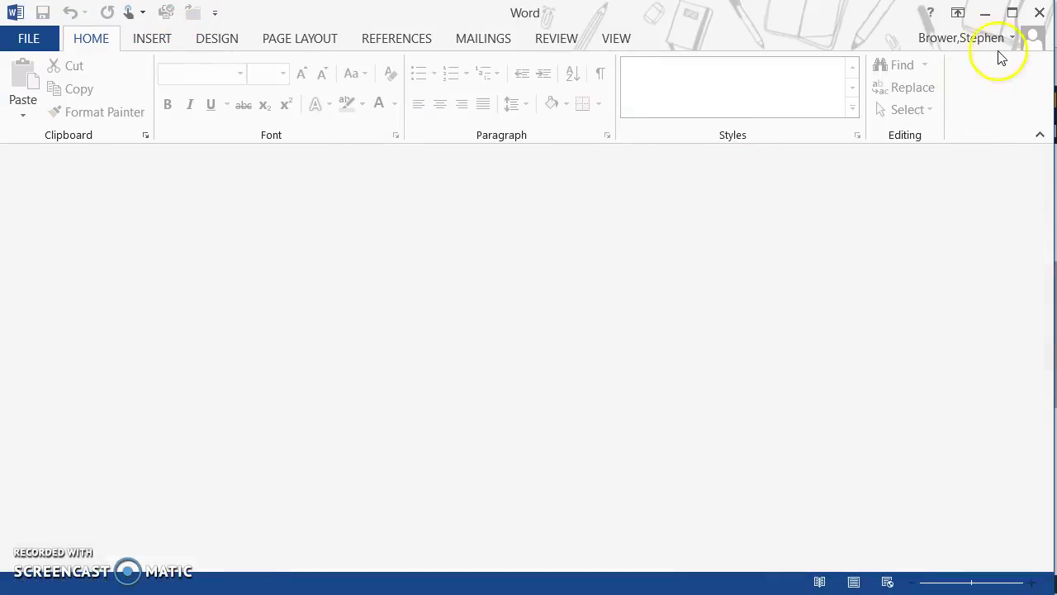
Return to the WebStudy assignment page and attach Simpson_Homer_CISY217_Homework_Ch01.docx from the local drive to the assignment
left_click(986, 14)
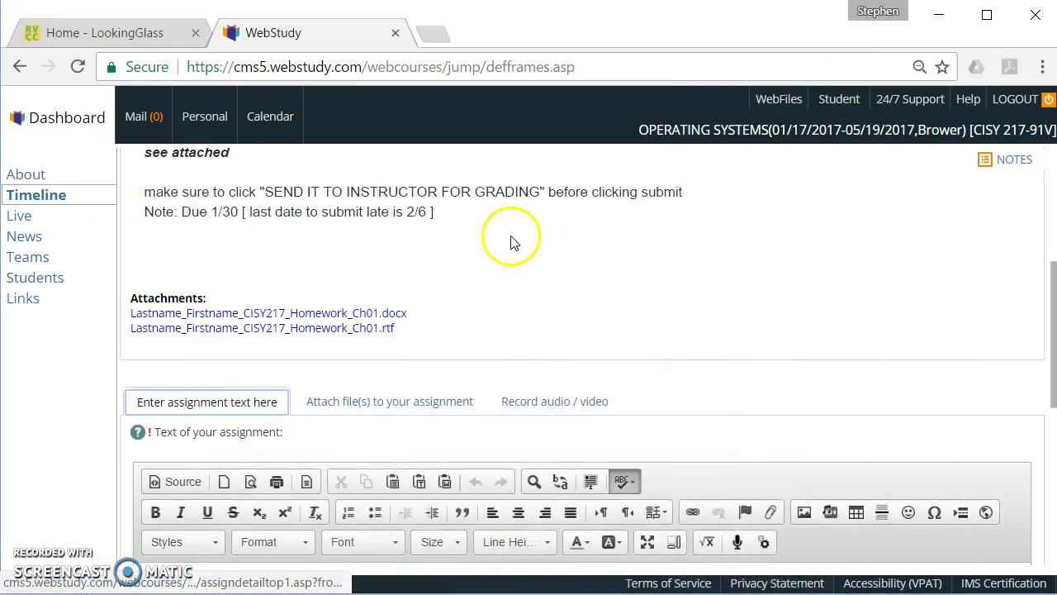
scroll(613, 314, "down", 1)
scroll(614, 307, "down", 2)
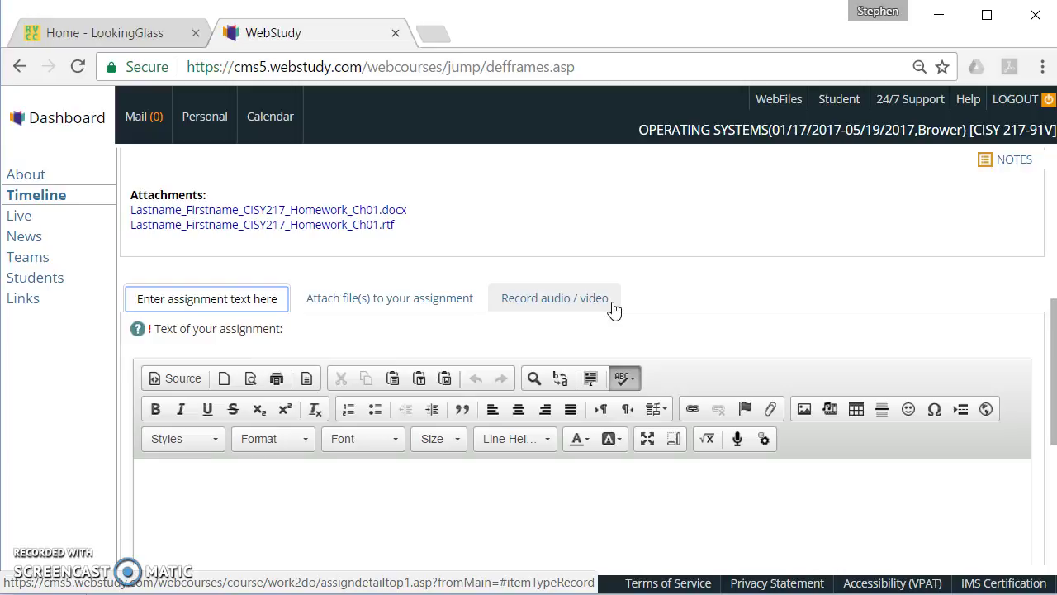
left_click(388, 297)
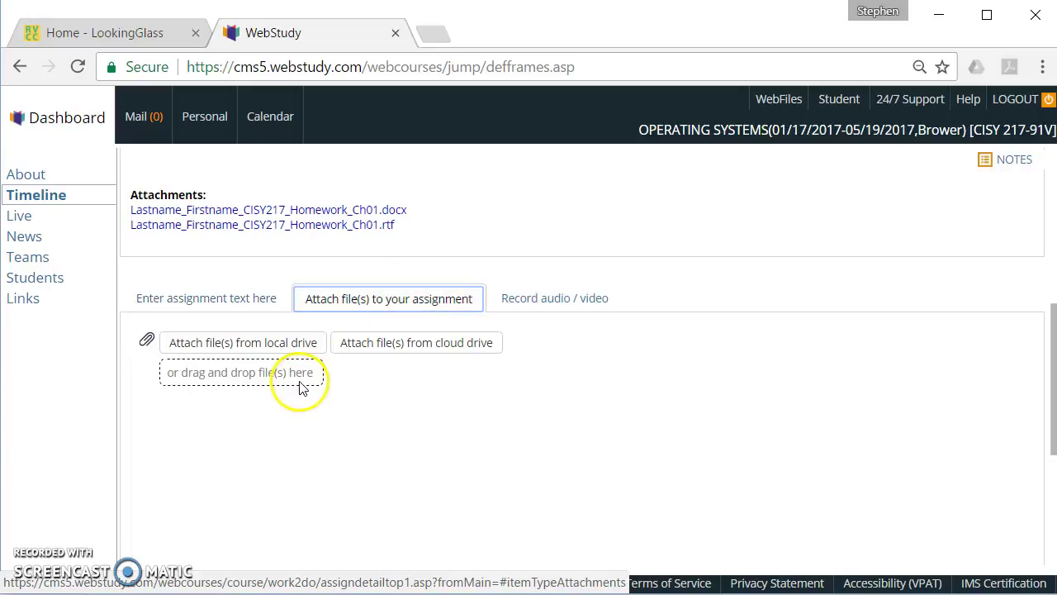
left_click(235, 350)
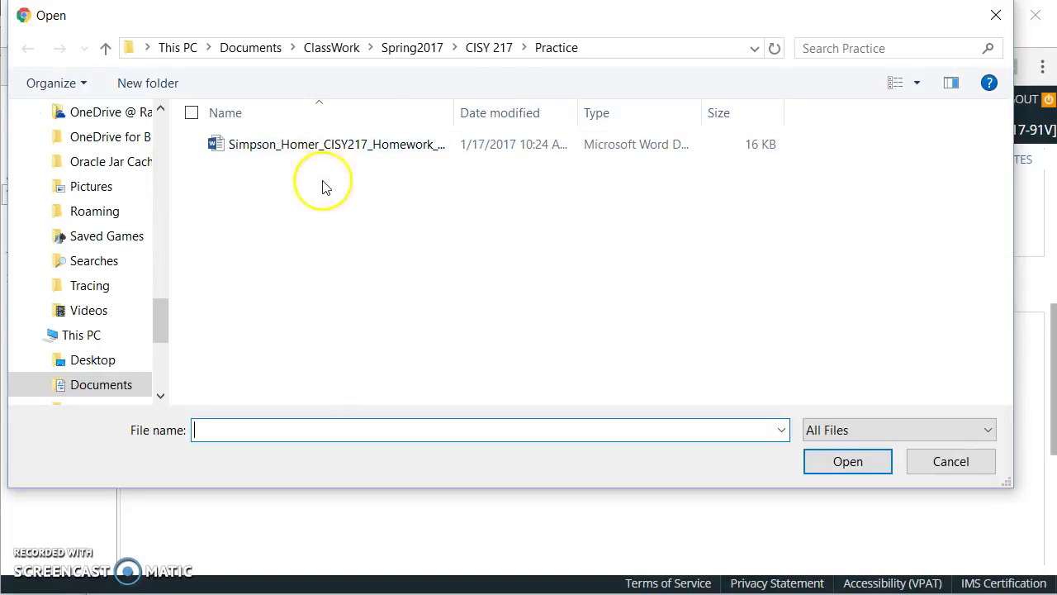
left_click(296, 145)
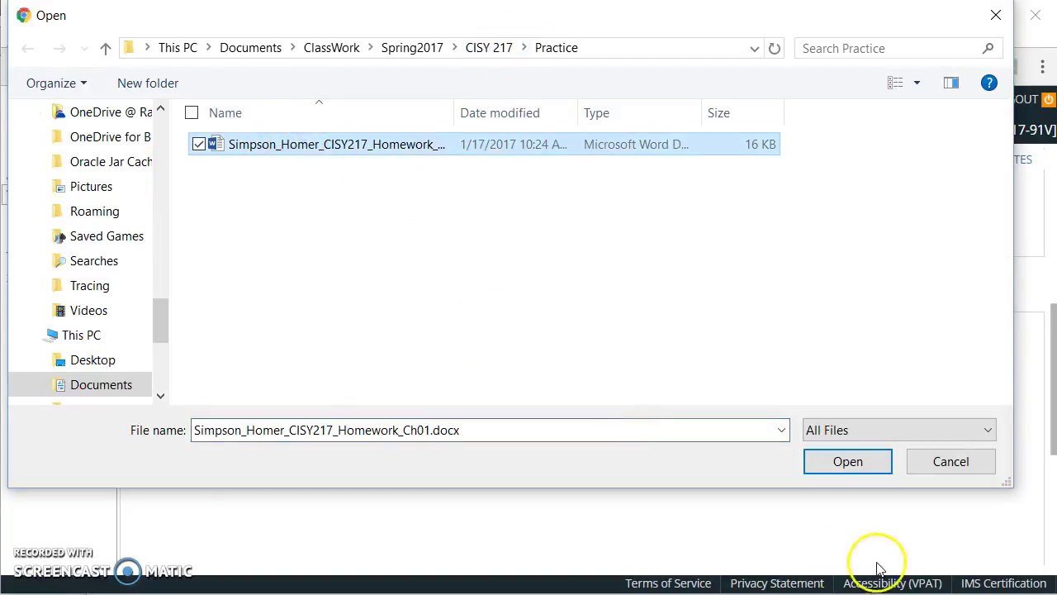
left_click(810, 465)
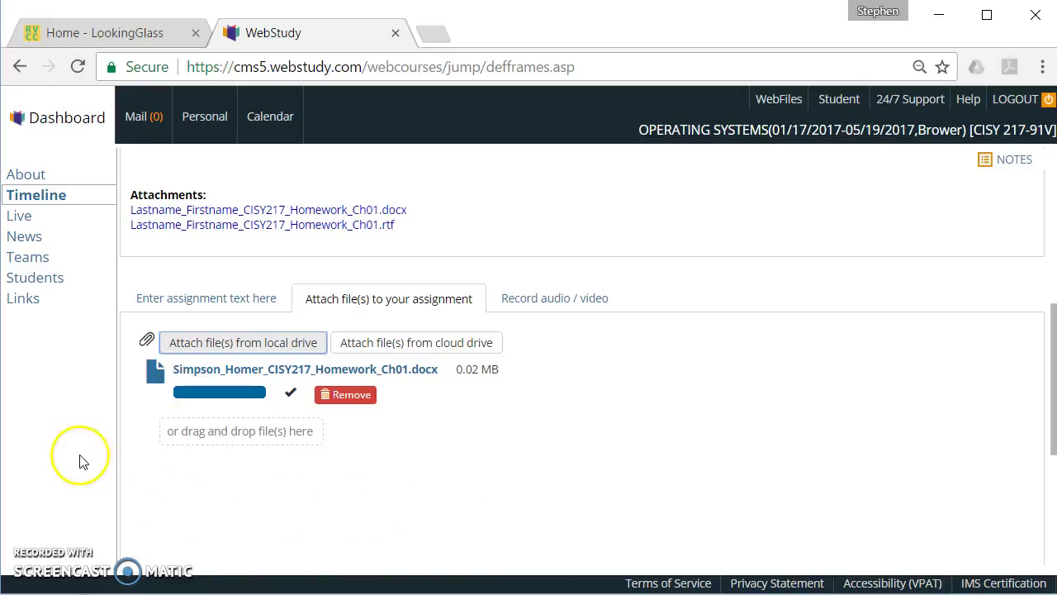
Review the assignment instructions, and compare the attached-file area with the text-entry area of the submission
scroll(276, 449, "down", 3)
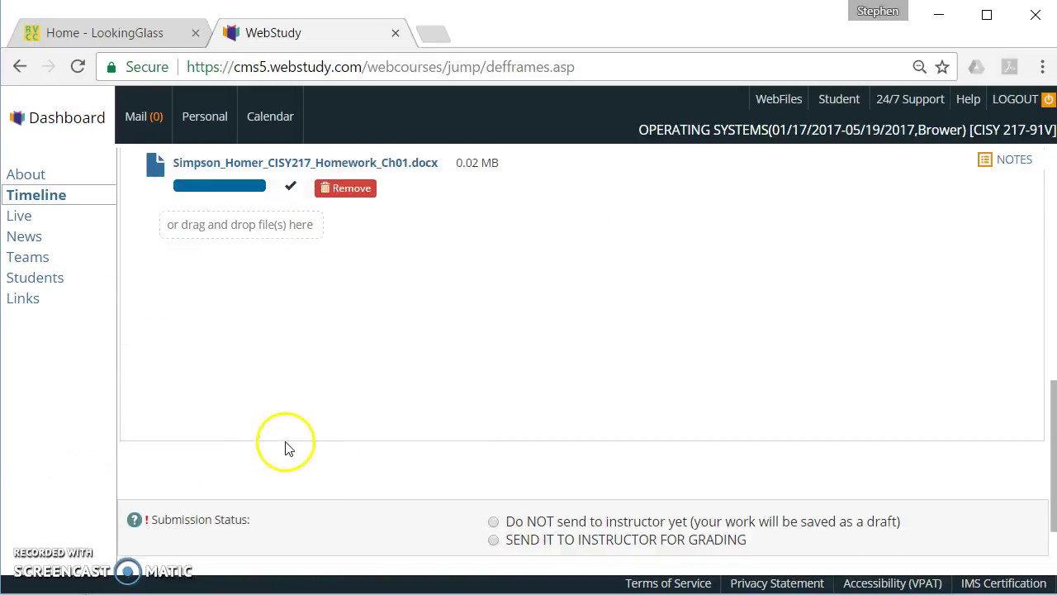
scroll(286, 444, "up", 4)
scroll(433, 368, "up", 1)
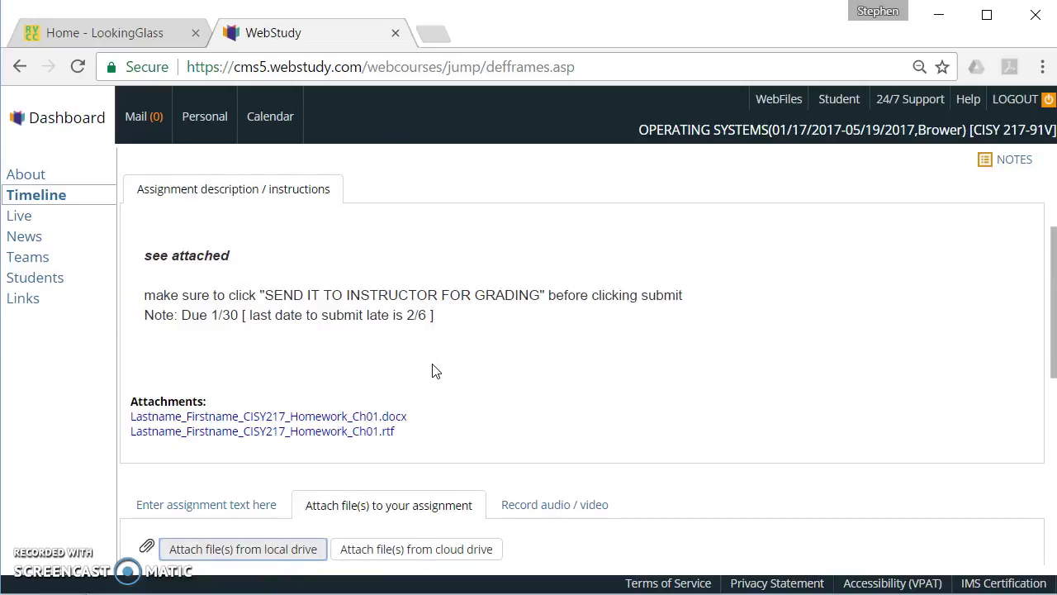
scroll(505, 452, "down", 1)
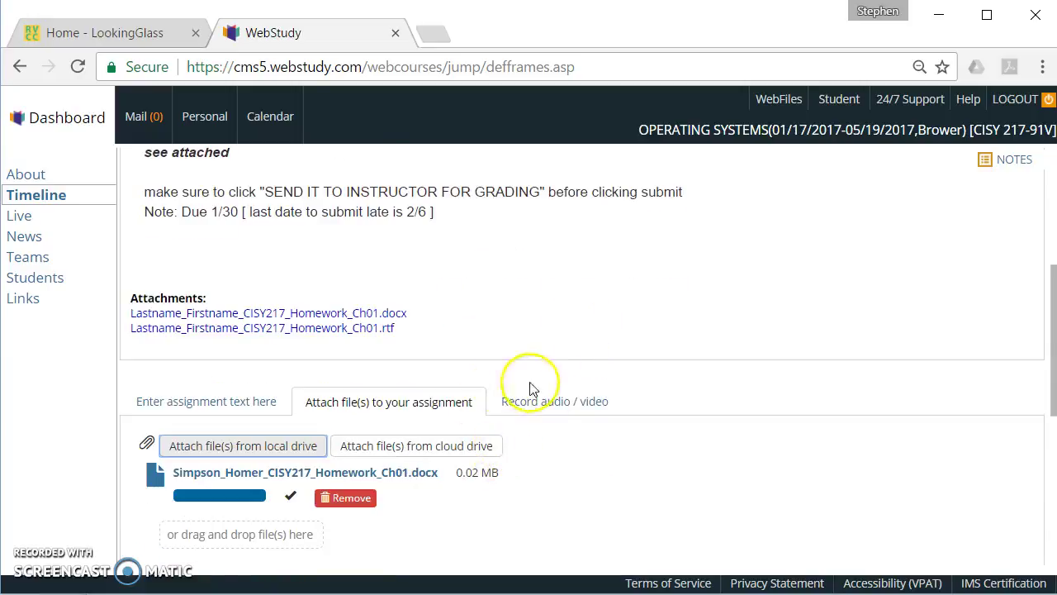
scroll(531, 388, "up", 1)
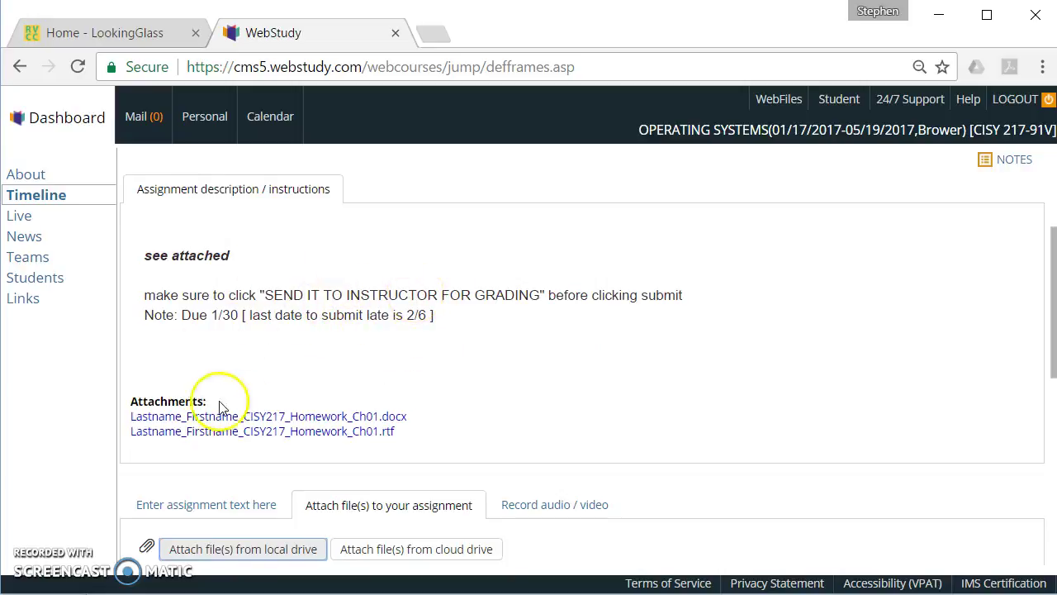
scroll(661, 354, "down", 1)
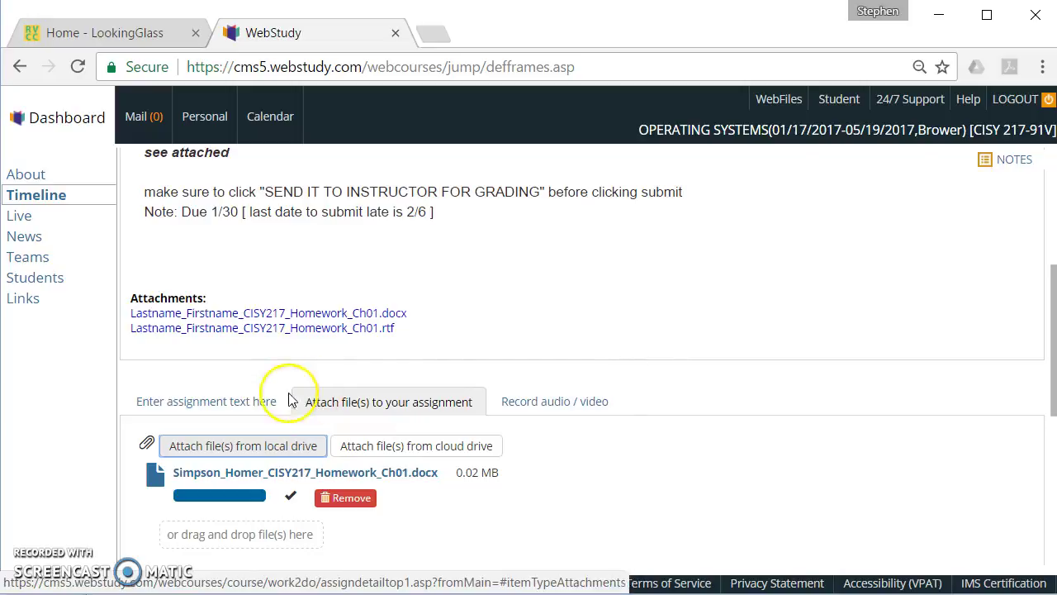
left_click(195, 402)
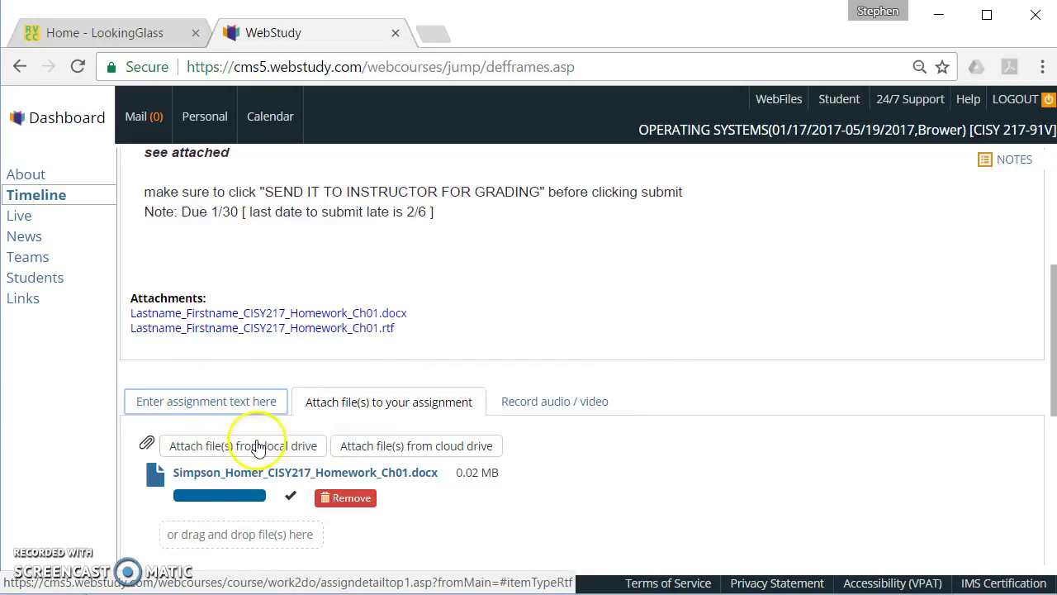
left_click(213, 402)
scroll(140, 471, "down", 2)
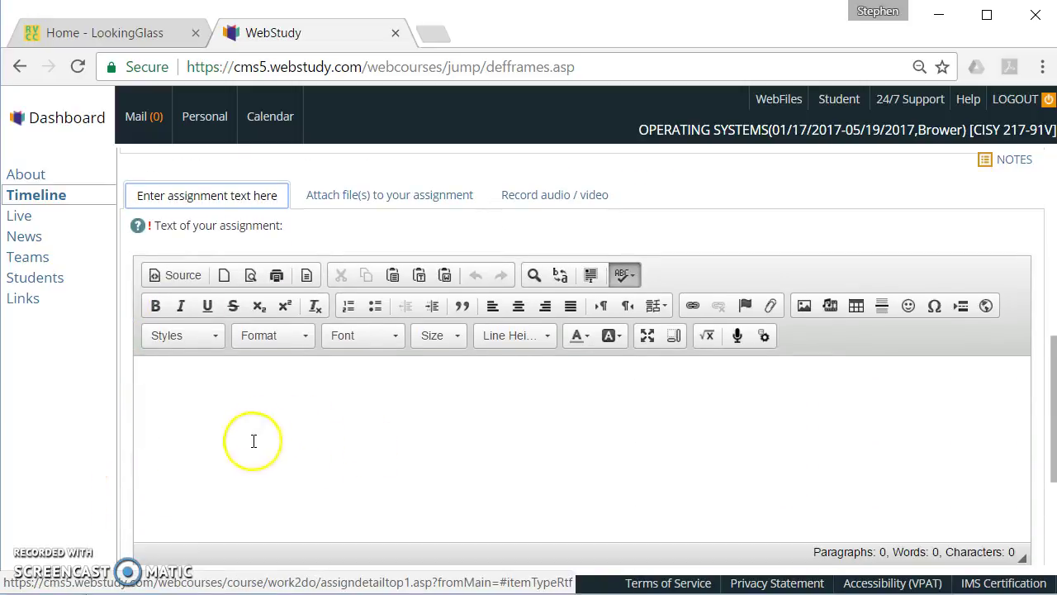
left_click(280, 394)
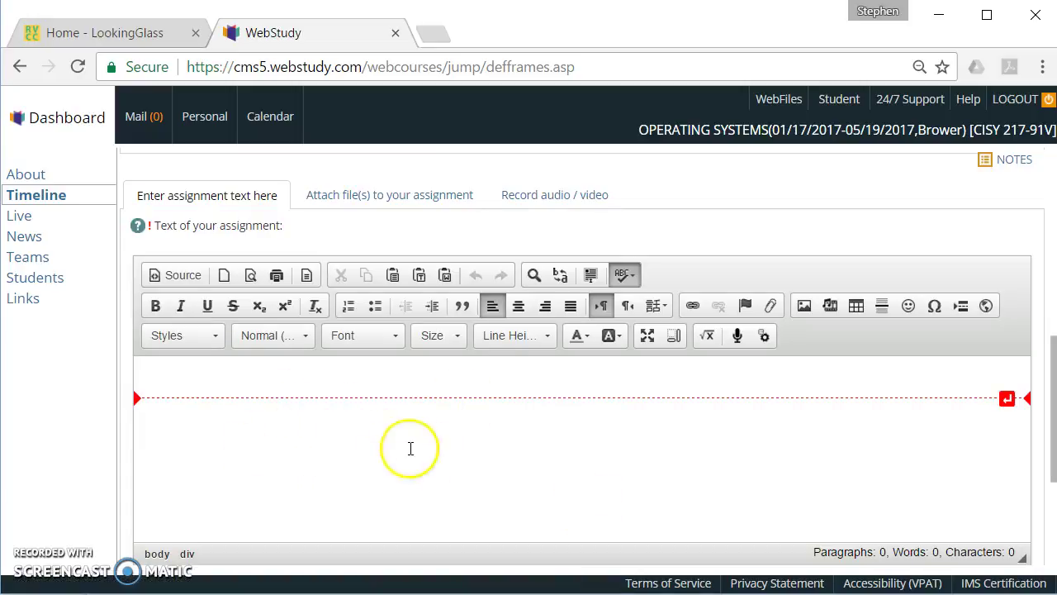
left_click(393, 198)
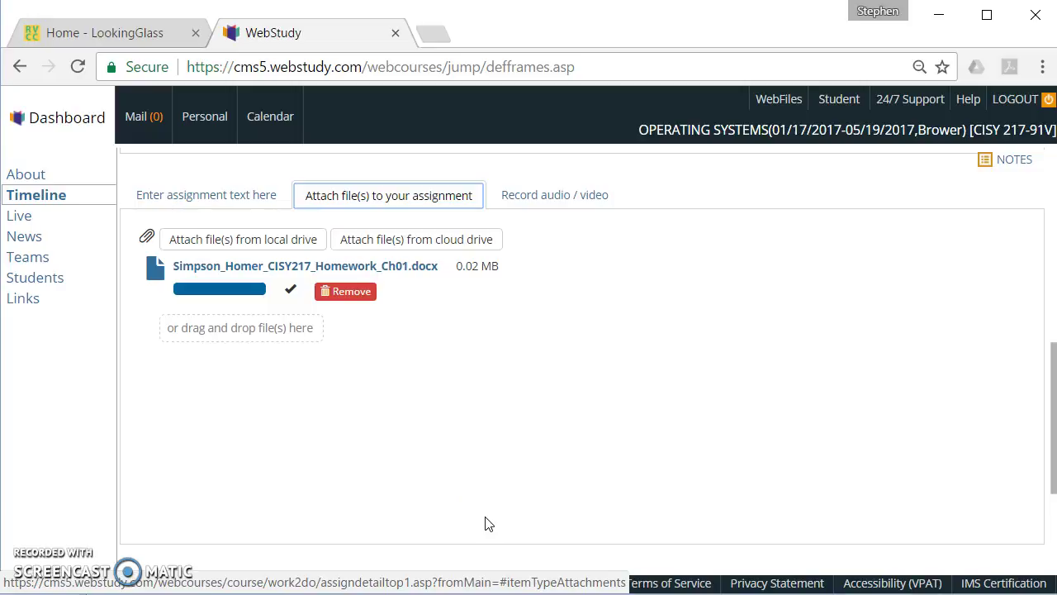
left_click(204, 200)
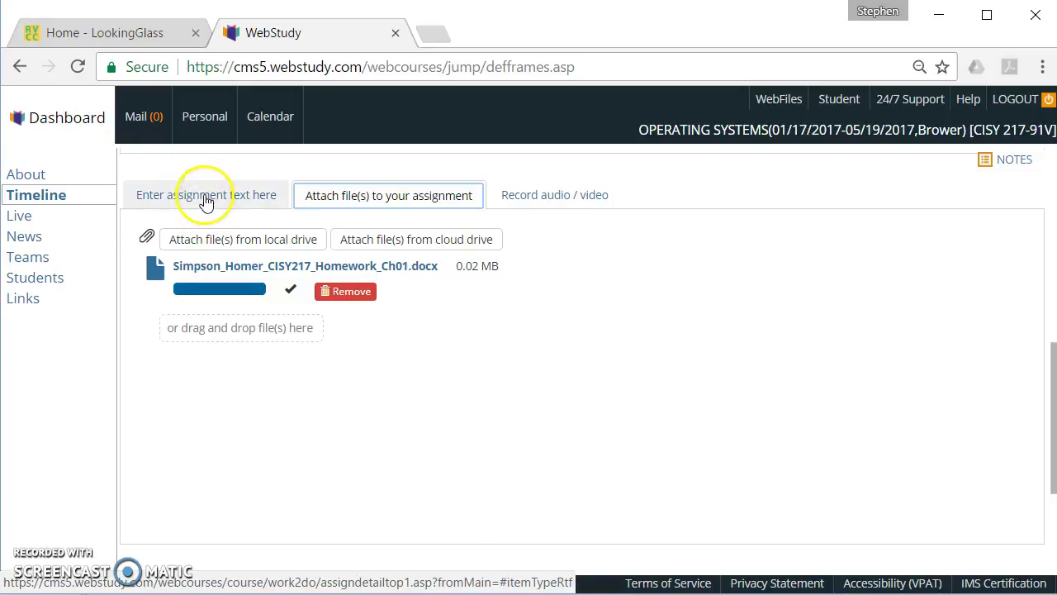
left_click(300, 389)
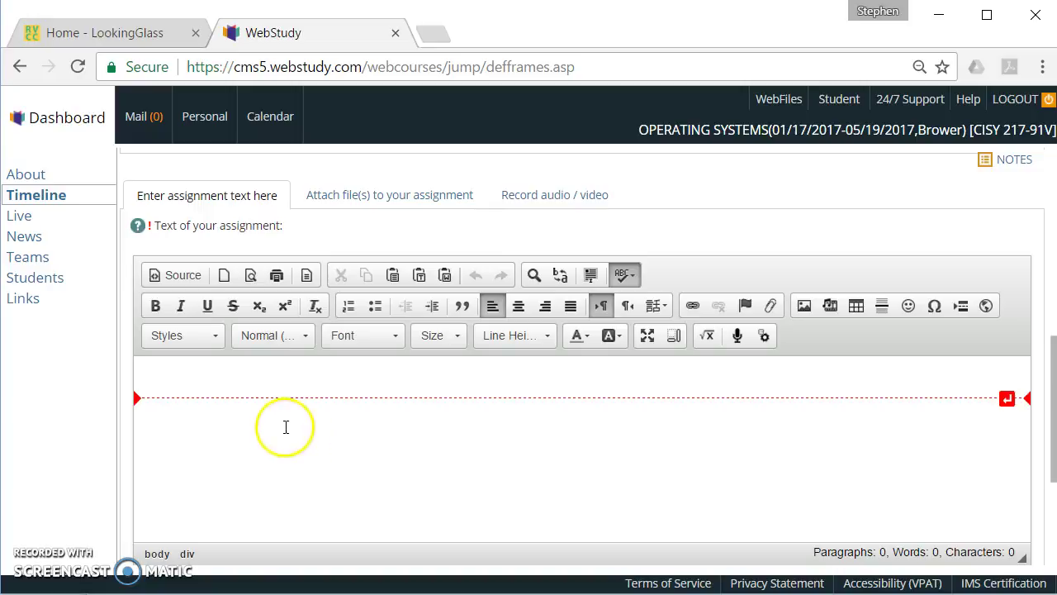
scroll(292, 404, "down", 1)
scroll(321, 380, "up", 1)
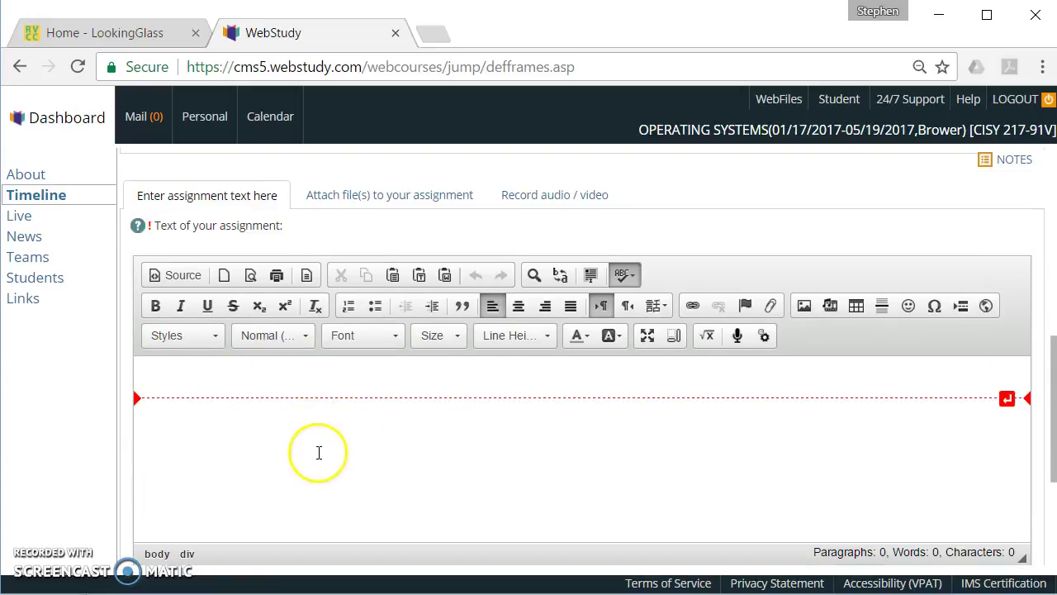
scroll(319, 449, "up", 1)
scroll(310, 448, "down", 2)
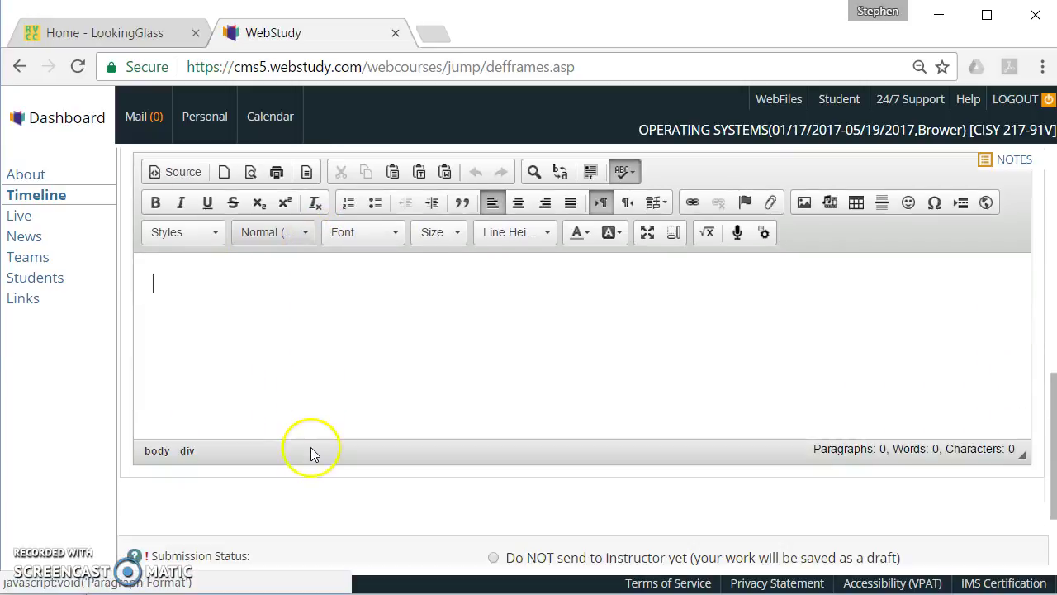
Return to the homework's file attachments and set the submission status to SEND IT TO INSTRUCTOR FOR GRADING
scroll(316, 382, "up", 3)
left_click(397, 401)
scroll(399, 394, "down", 4)
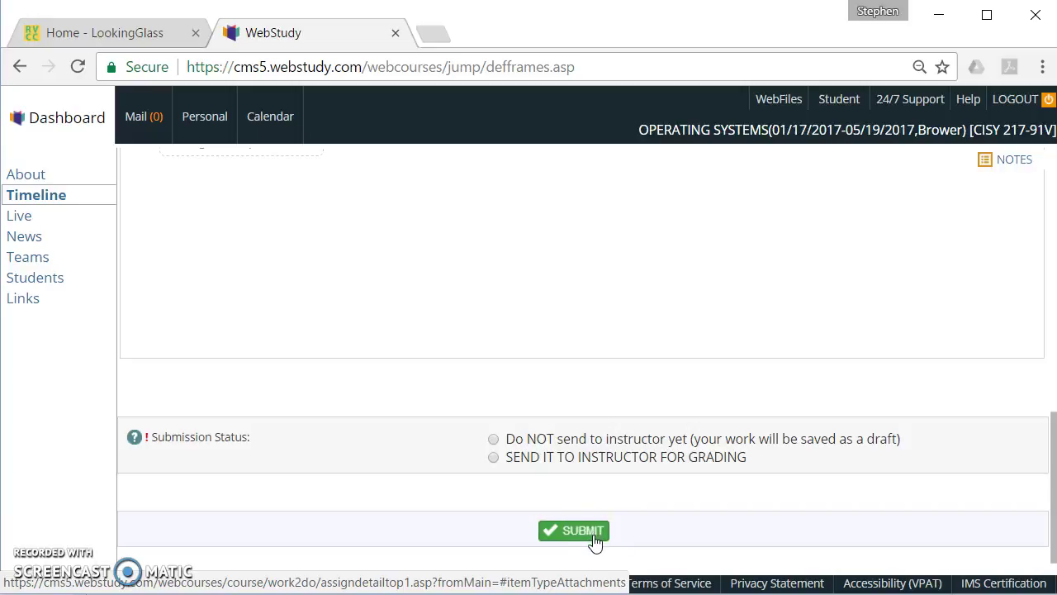
left_click(494, 460)
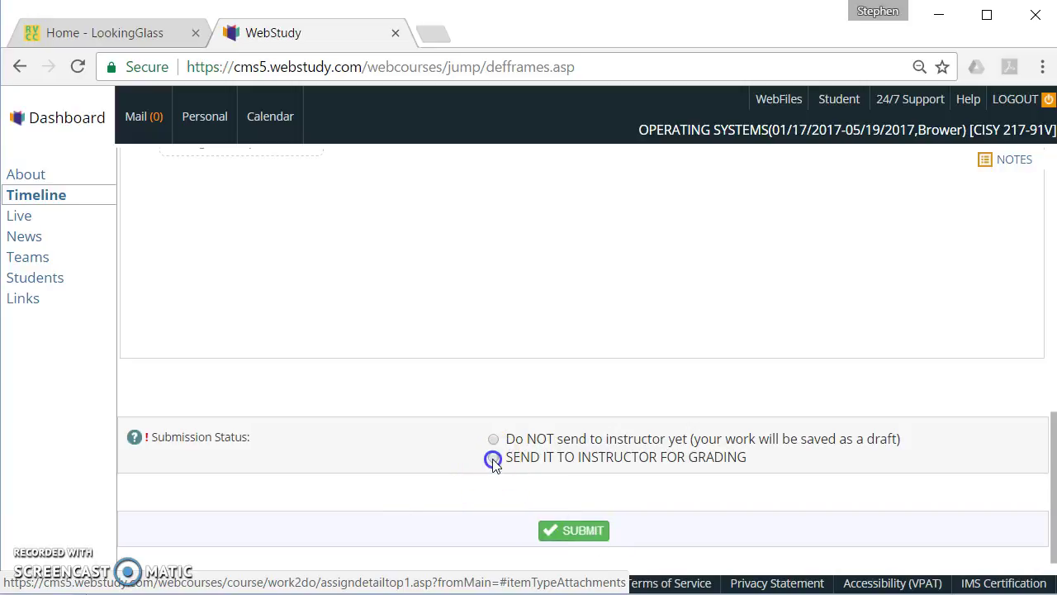
left_click(584, 537)
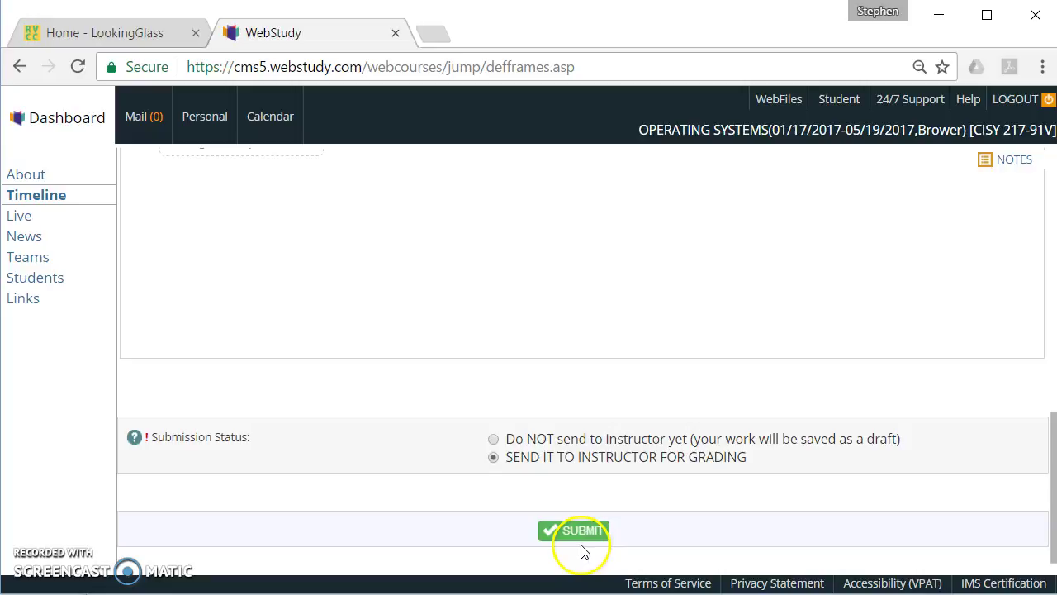
left_click(495, 461)
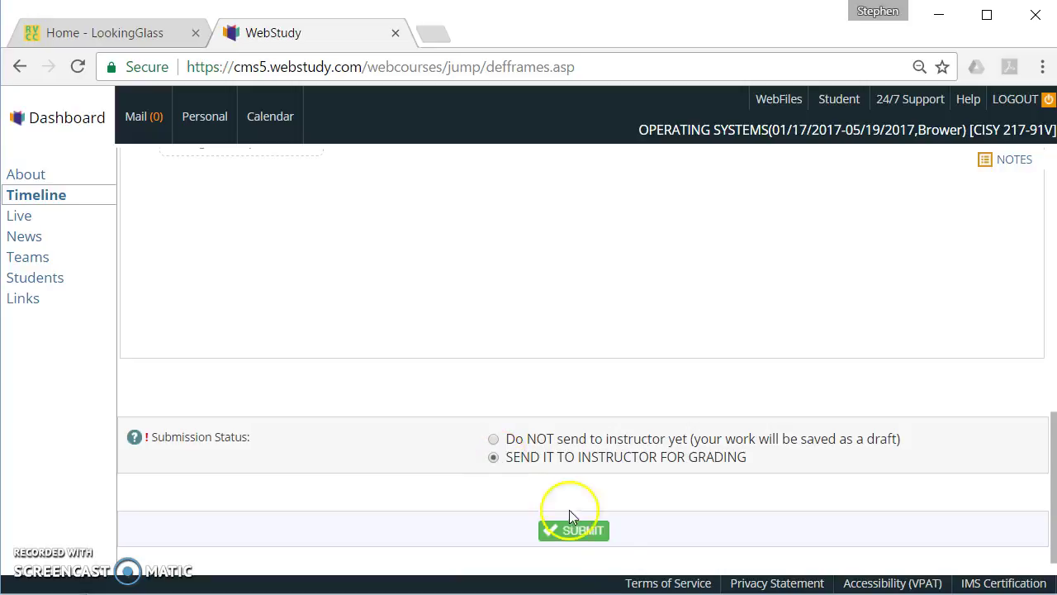
left_click(588, 532)
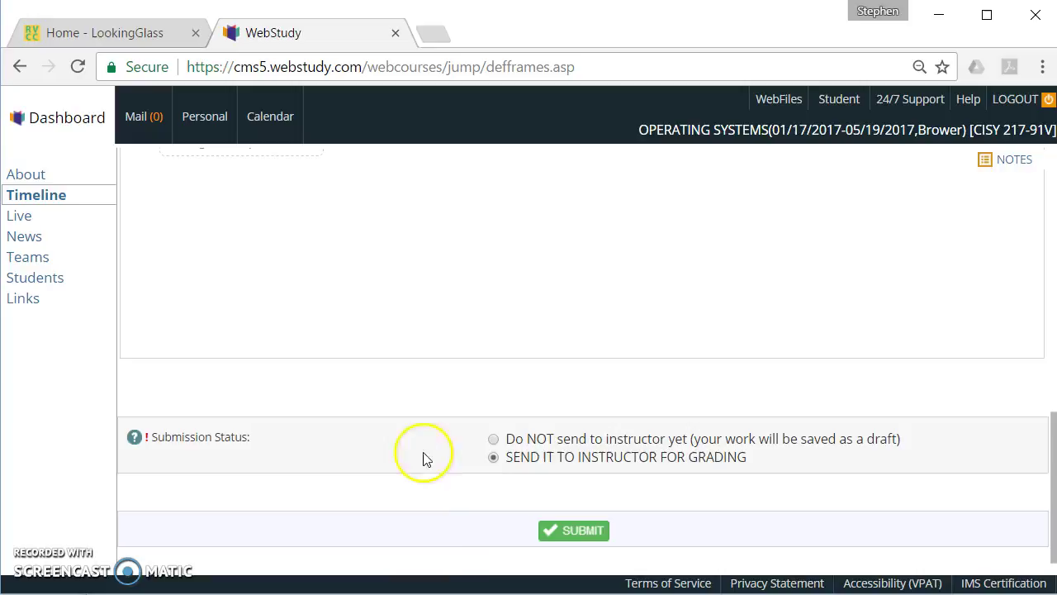
Go back to the course timeline and open the Lab Ch 01 - Code of Conduct assignment
scroll(299, 475, "up", 2)
scroll(301, 477, "up", 8)
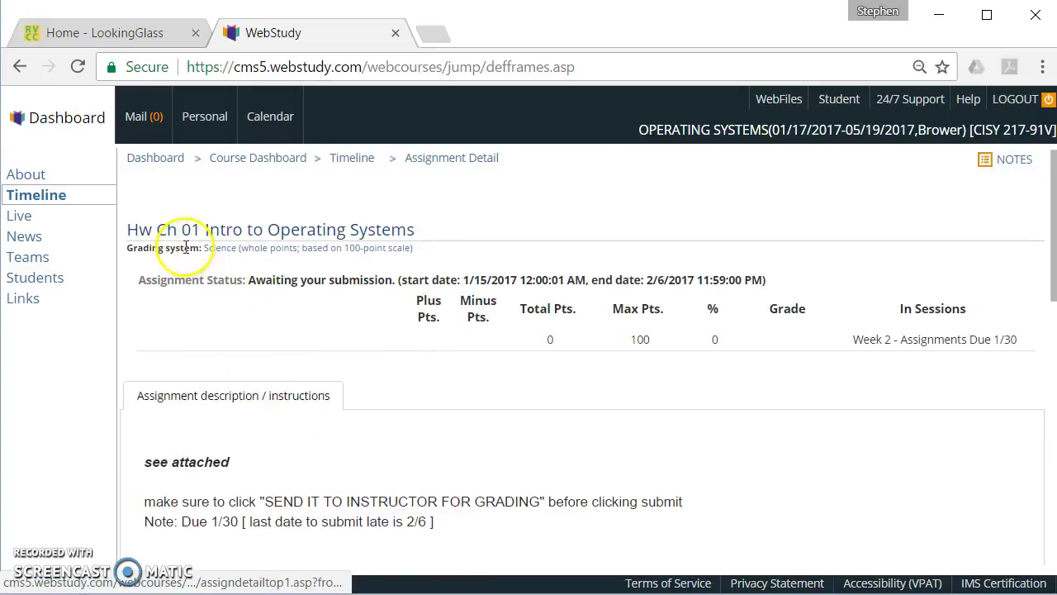
left_click(358, 161)
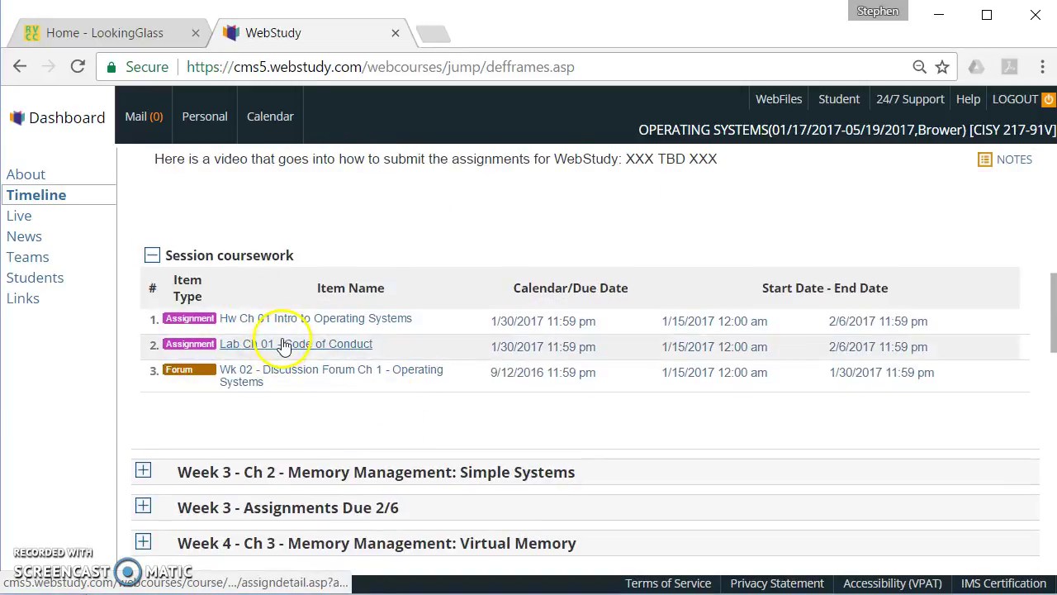
left_click(281, 350)
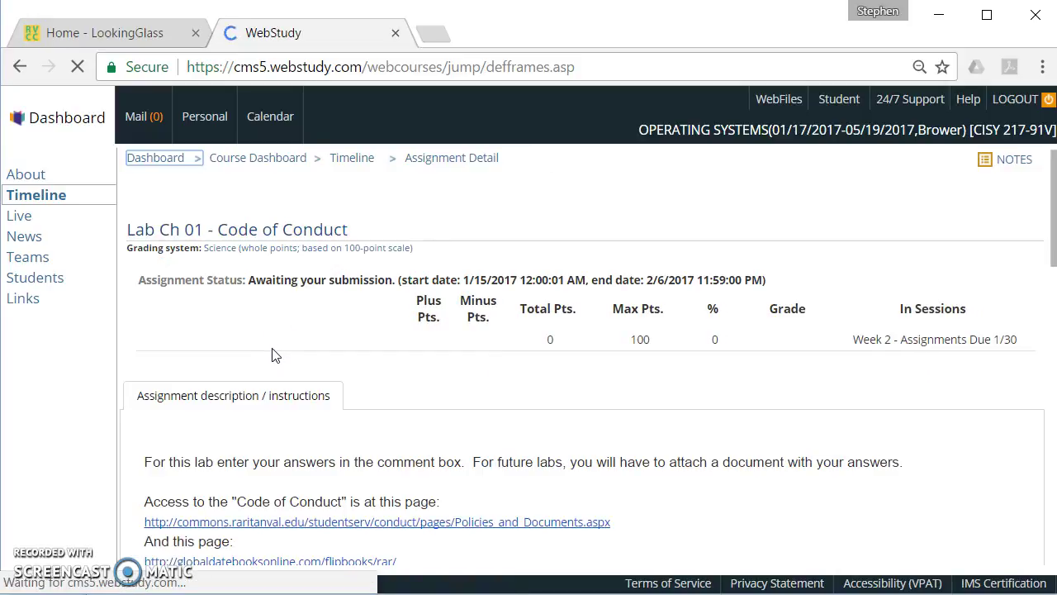
Read through the Code of Conduct lab's instructions, links and due date, and examine its text-entry box and submission status options
scroll(633, 554, "down", 3)
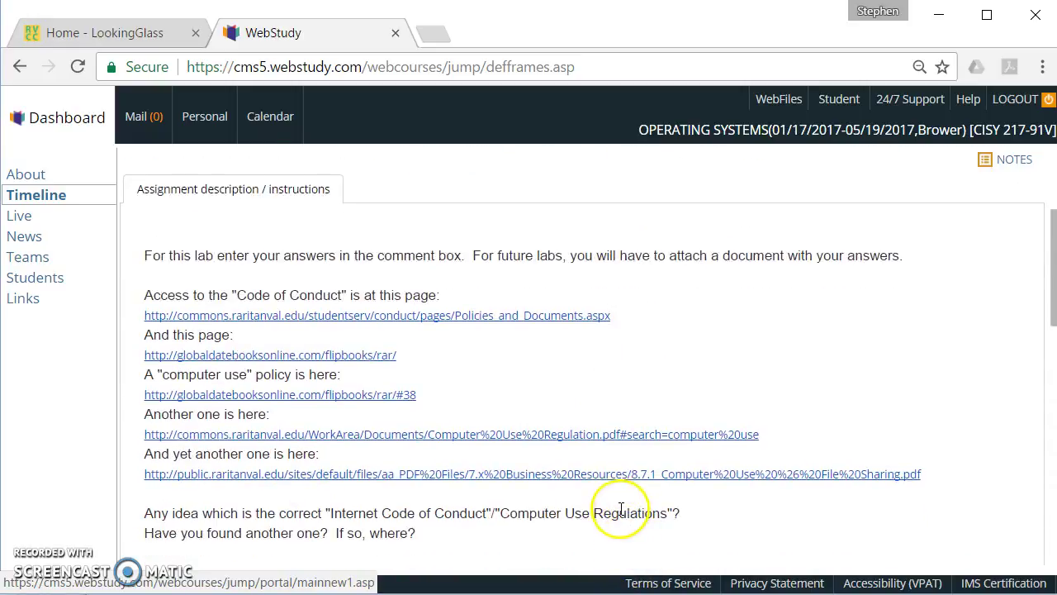
scroll(621, 508, "up", 2)
scroll(618, 508, "down", 5)
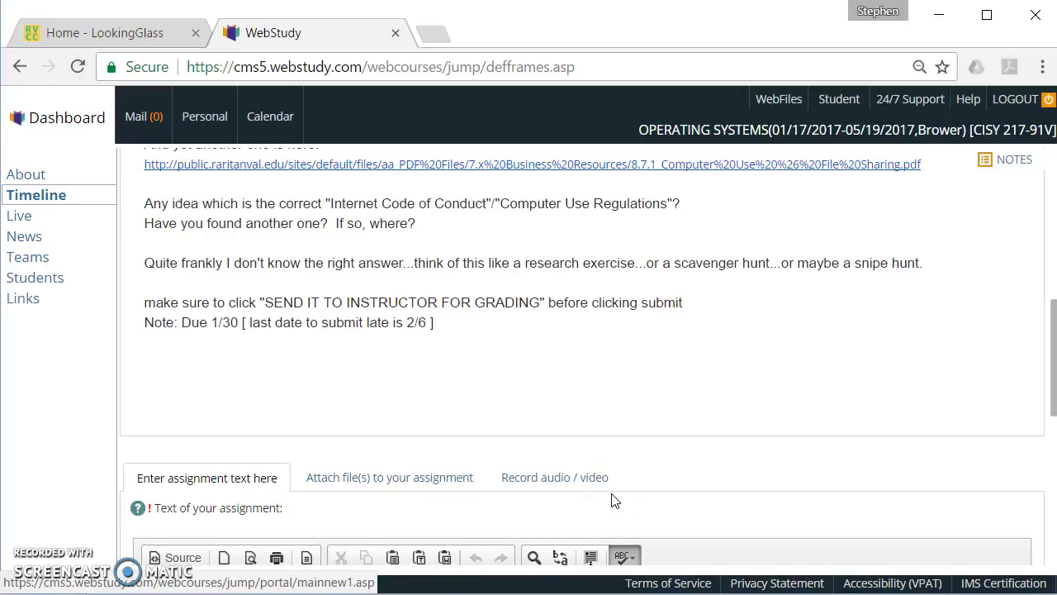
scroll(613, 500, "down", 1)
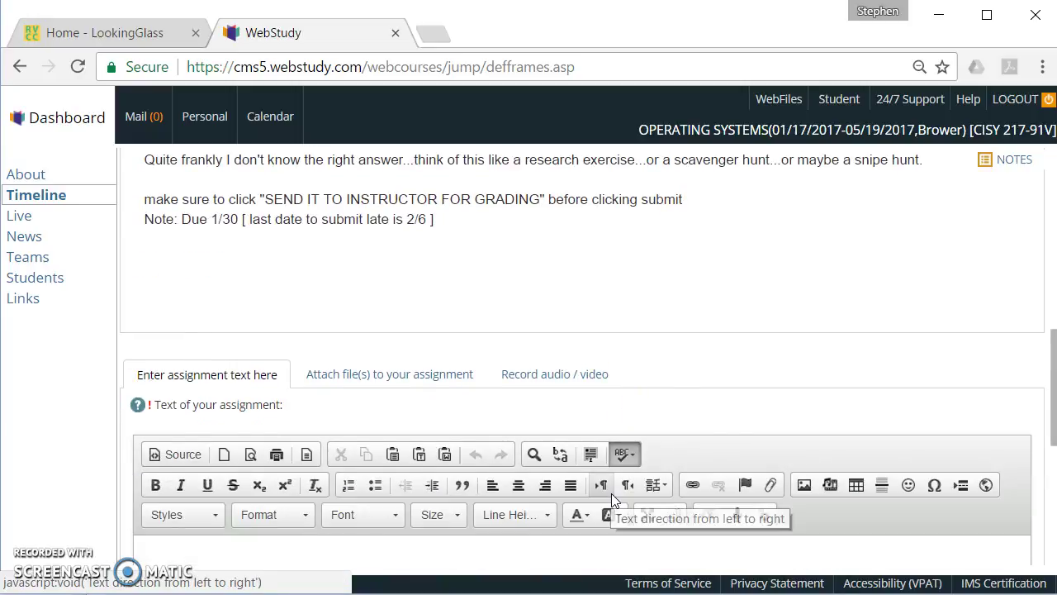
scroll(614, 500, "up", 4)
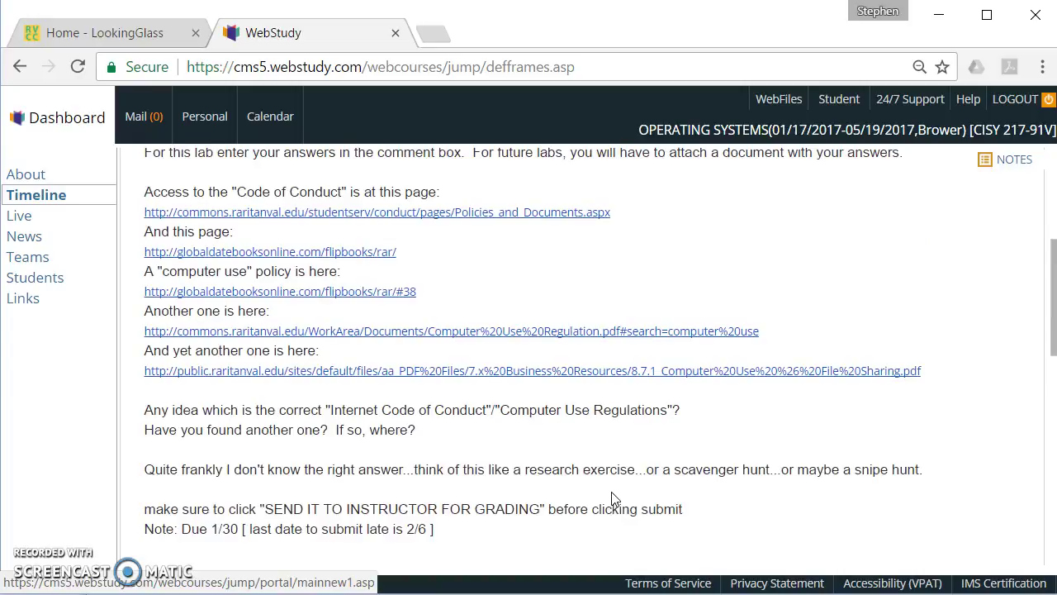
scroll(612, 499, "up", 3)
scroll(614, 500, "down", 3)
scroll(430, 479, "up", 3)
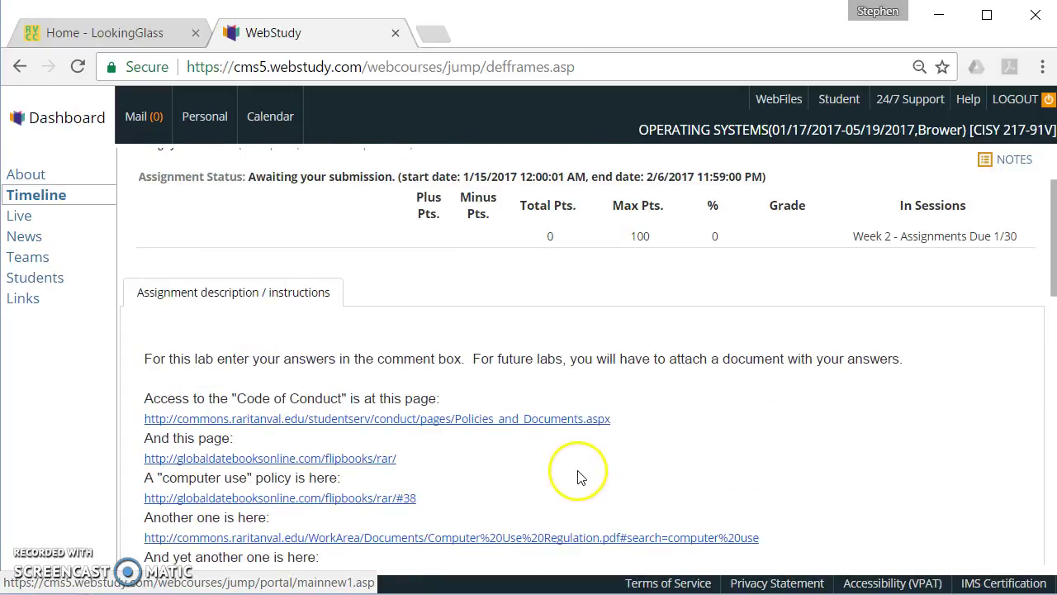
scroll(468, 437, "down", 9)
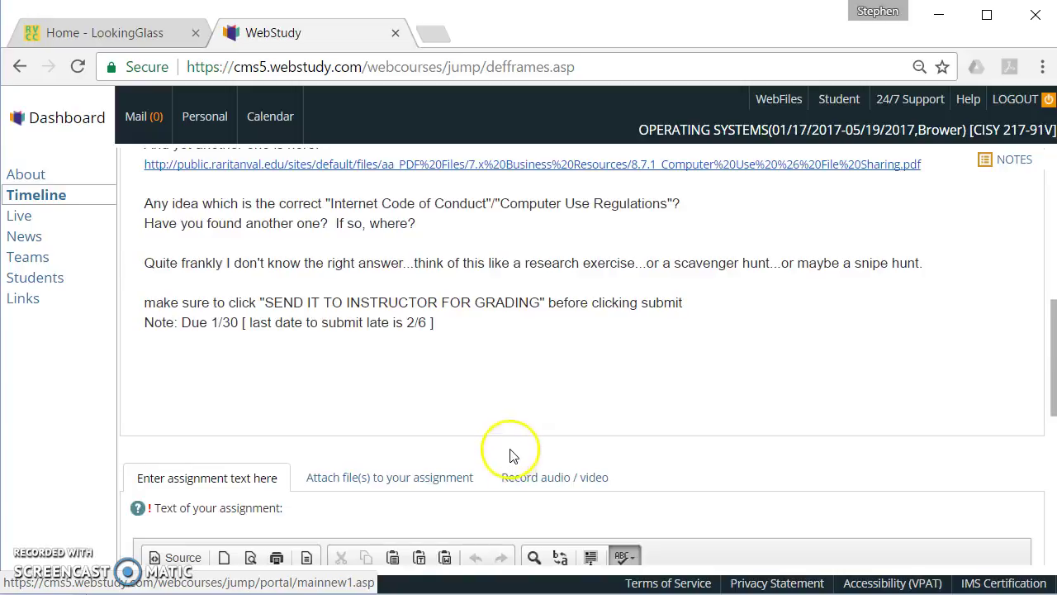
scroll(502, 430, "down", 1)
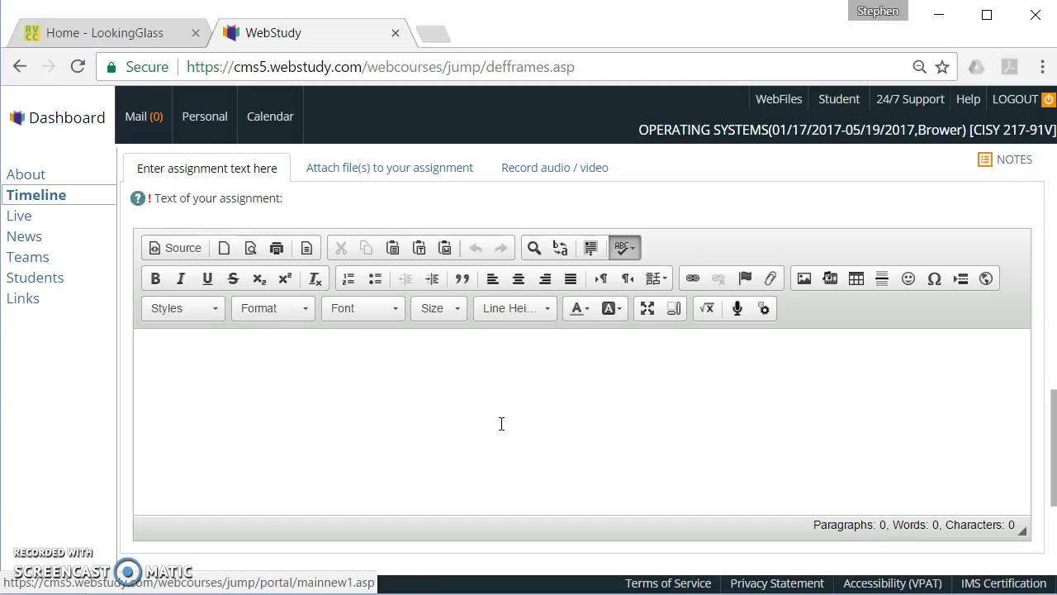
left_click(518, 465)
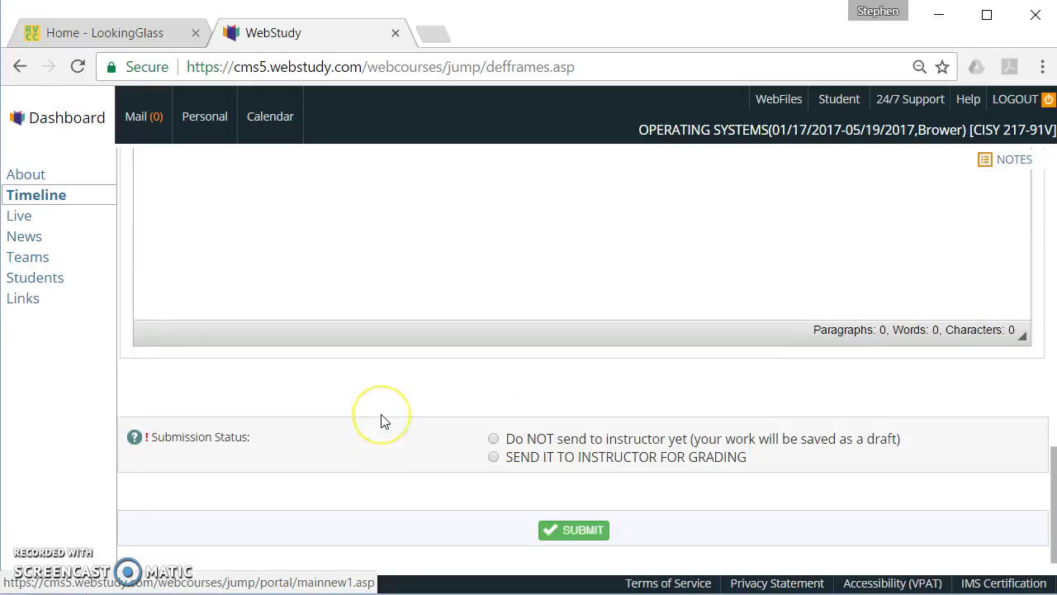
Set the Code of Conduct lab's submission status to SEND IT TO INSTRUCTOR FOR GRADING
scroll(381, 417, "up", 3)
scroll(248, 330, "down", 1)
scroll(265, 347, "down", 3)
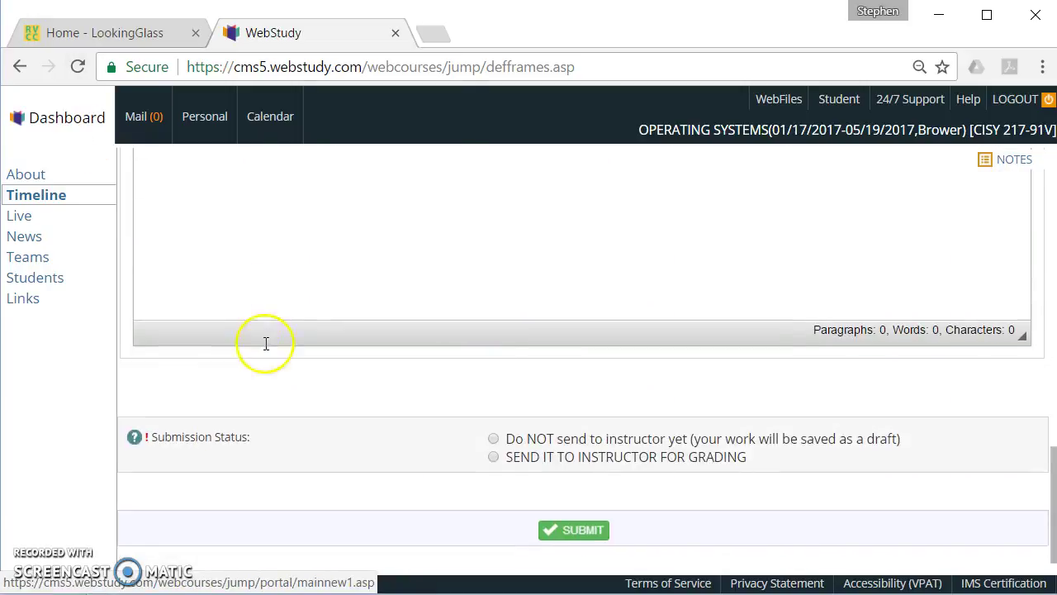
left_click(490, 460)
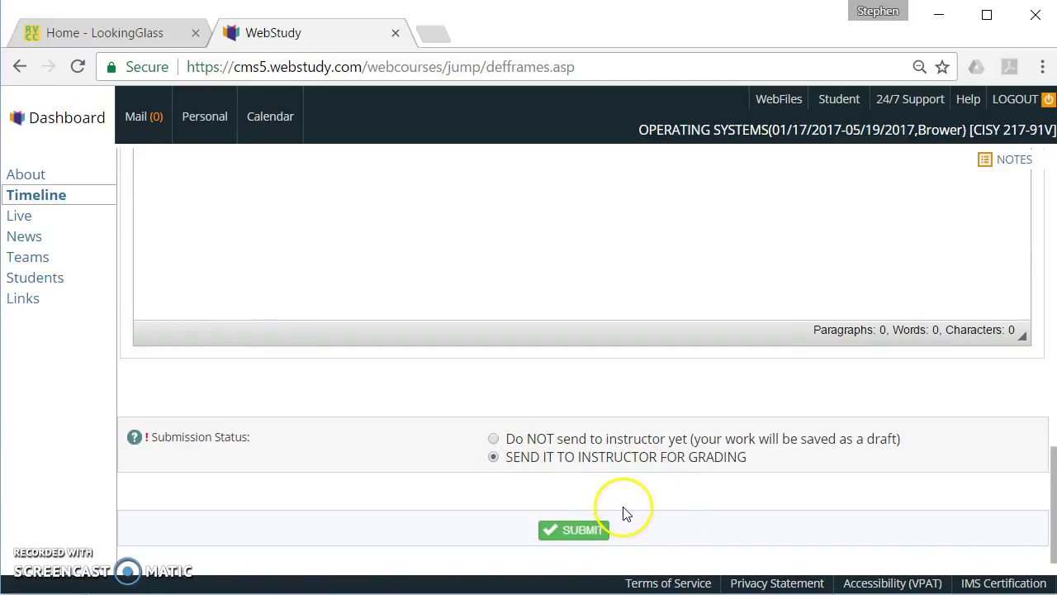
left_click(493, 457)
Leave the Code of Conduct lab's assignment page and return to the course timeline
scroll(304, 376, "up", 9)
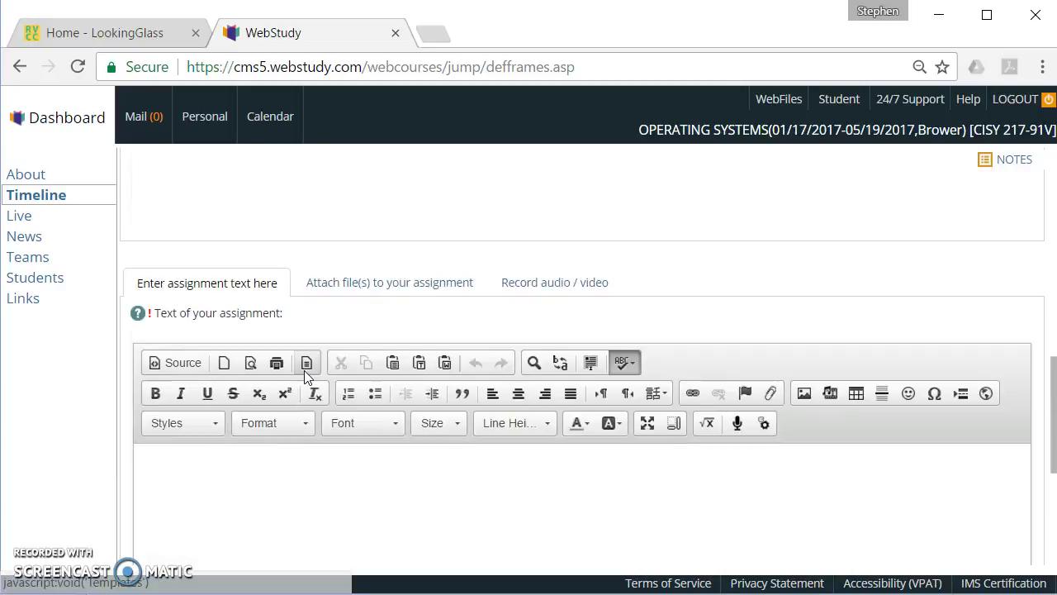
scroll(303, 367, "up", 4)
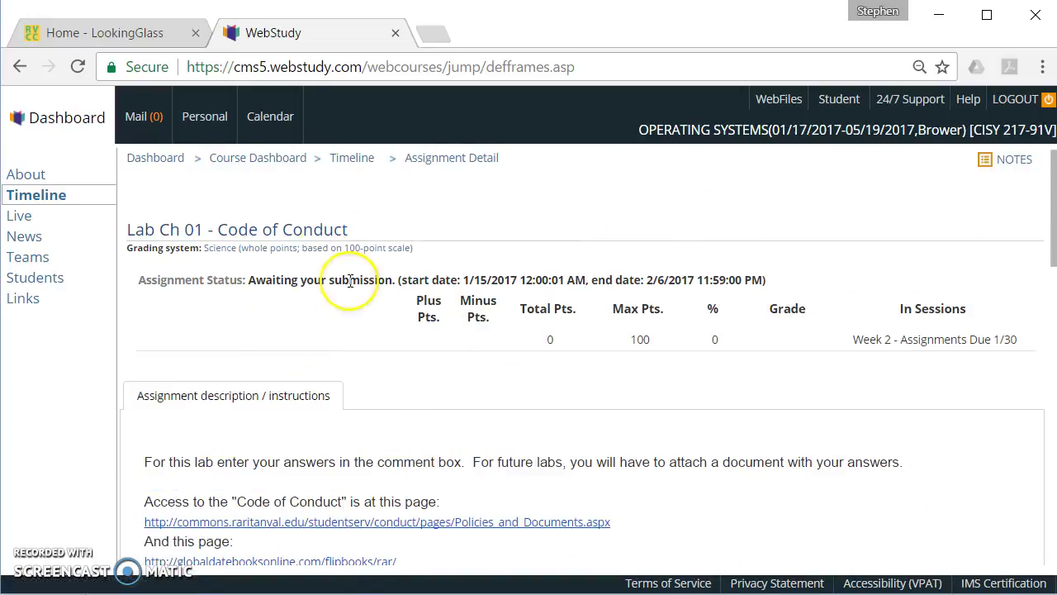
left_click(350, 162)
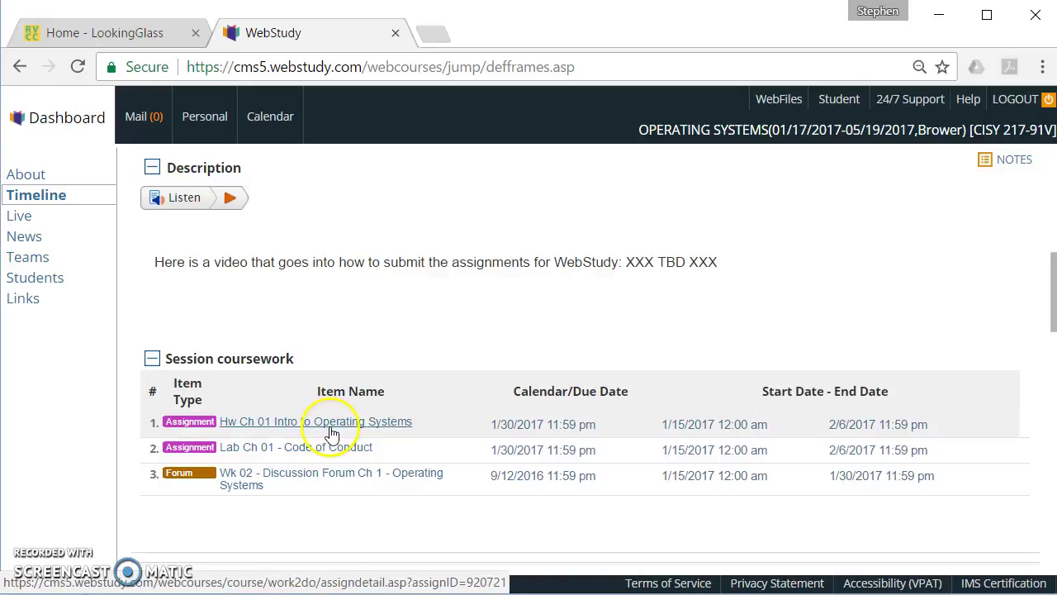
Review the homework, lab and discussion forum items in the session coursework under Week 2 - Assignments Due 1/30
left_click(336, 451)
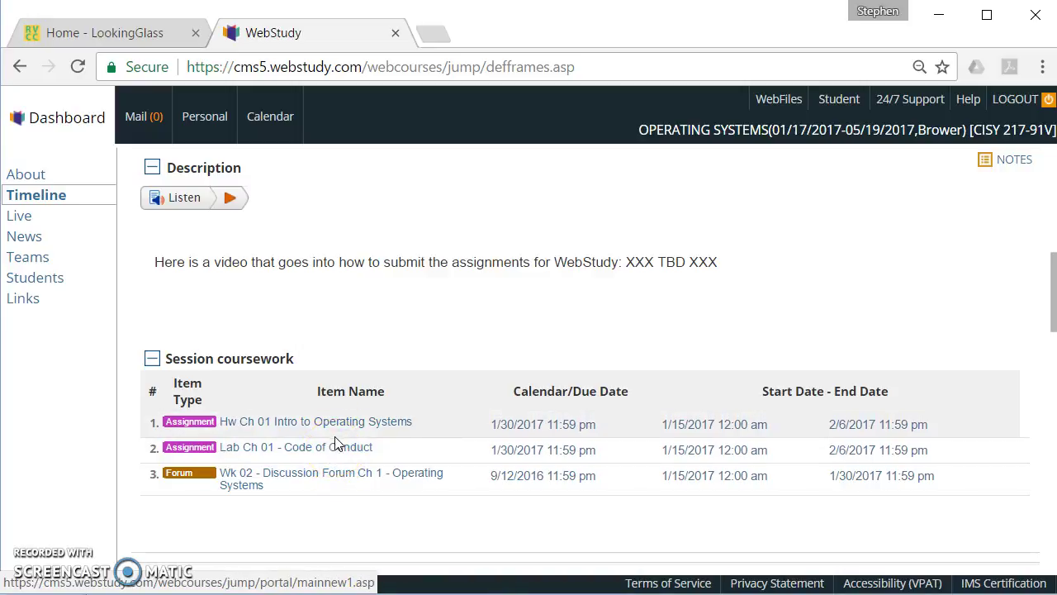
left_click(337, 452)
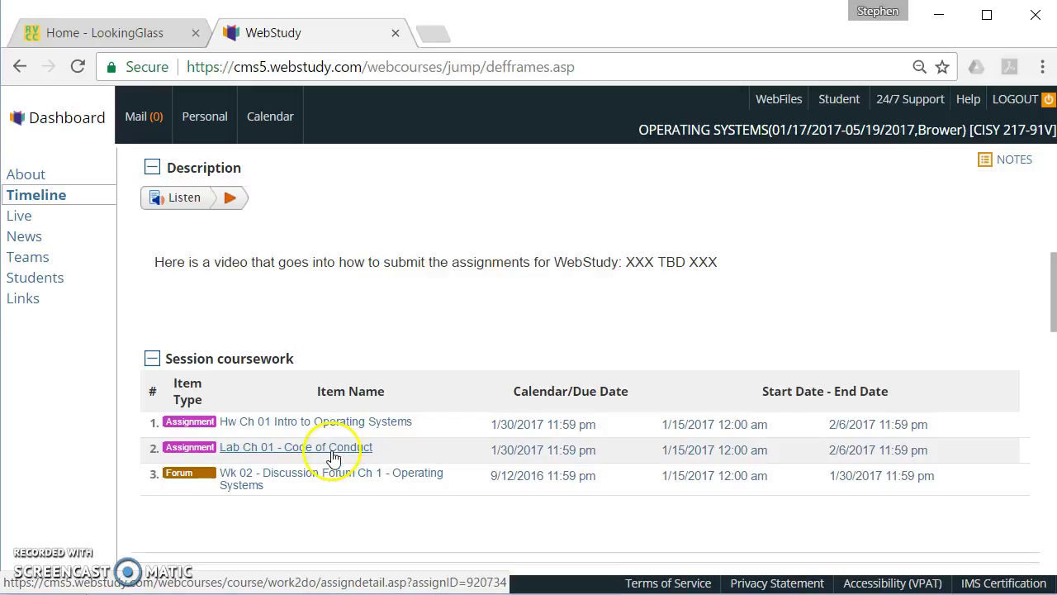
left_click(334, 477)
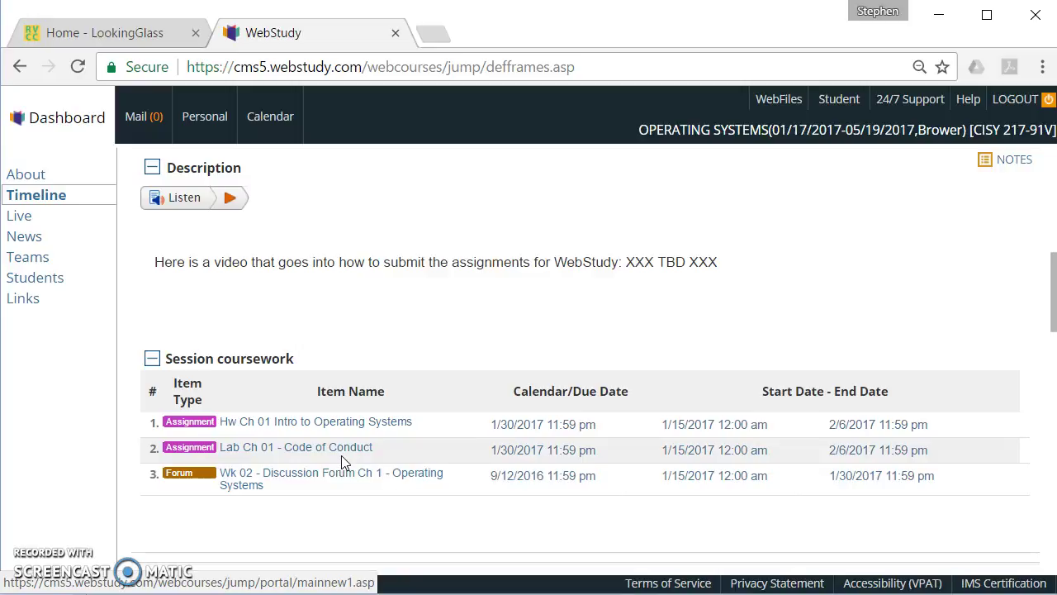
left_click(378, 420)
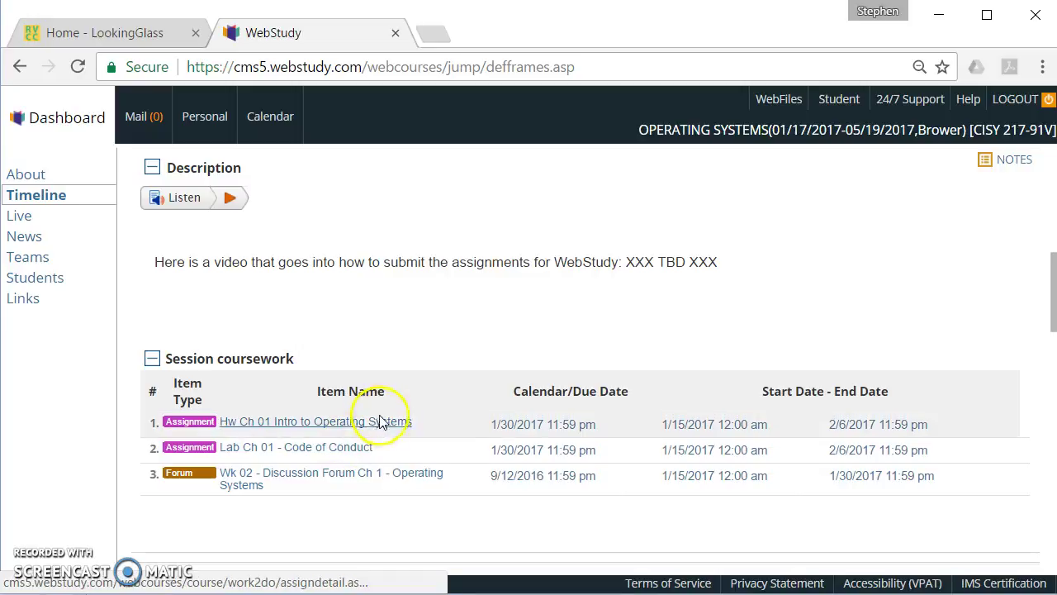
scroll(378, 405, "up", 3)
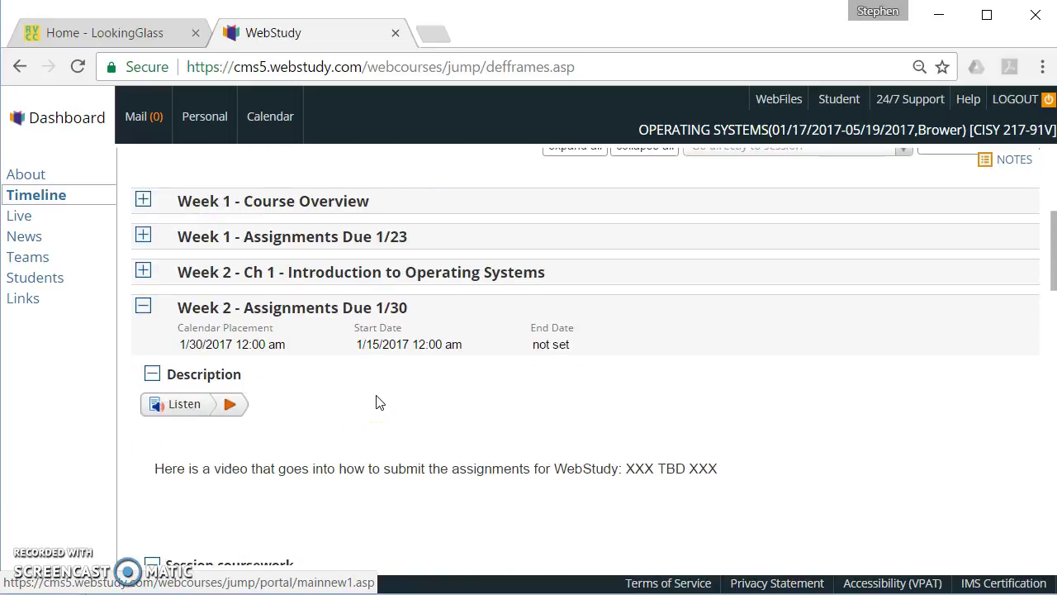
left_click(379, 404)
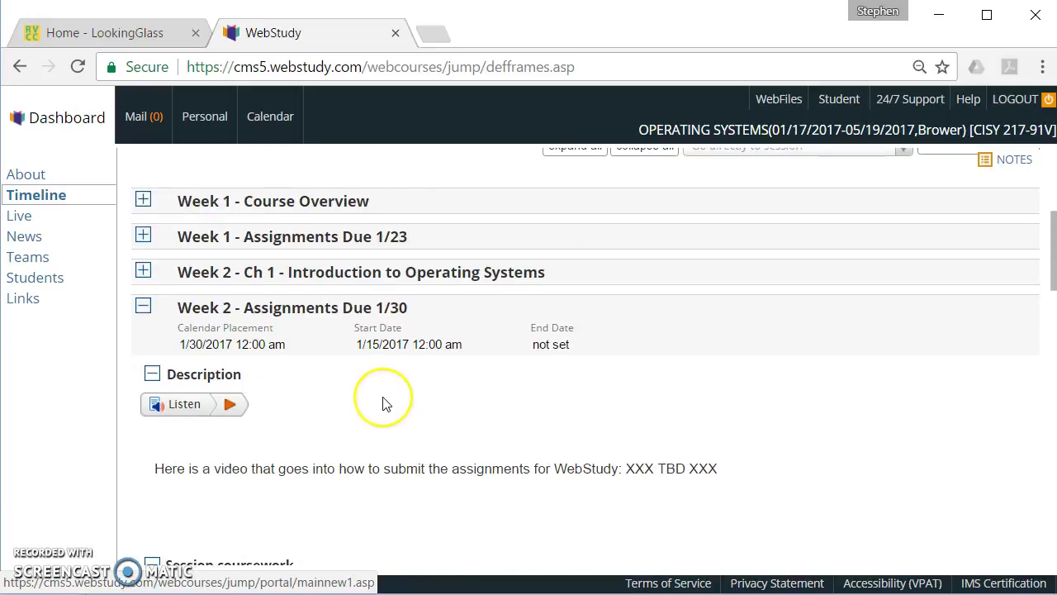